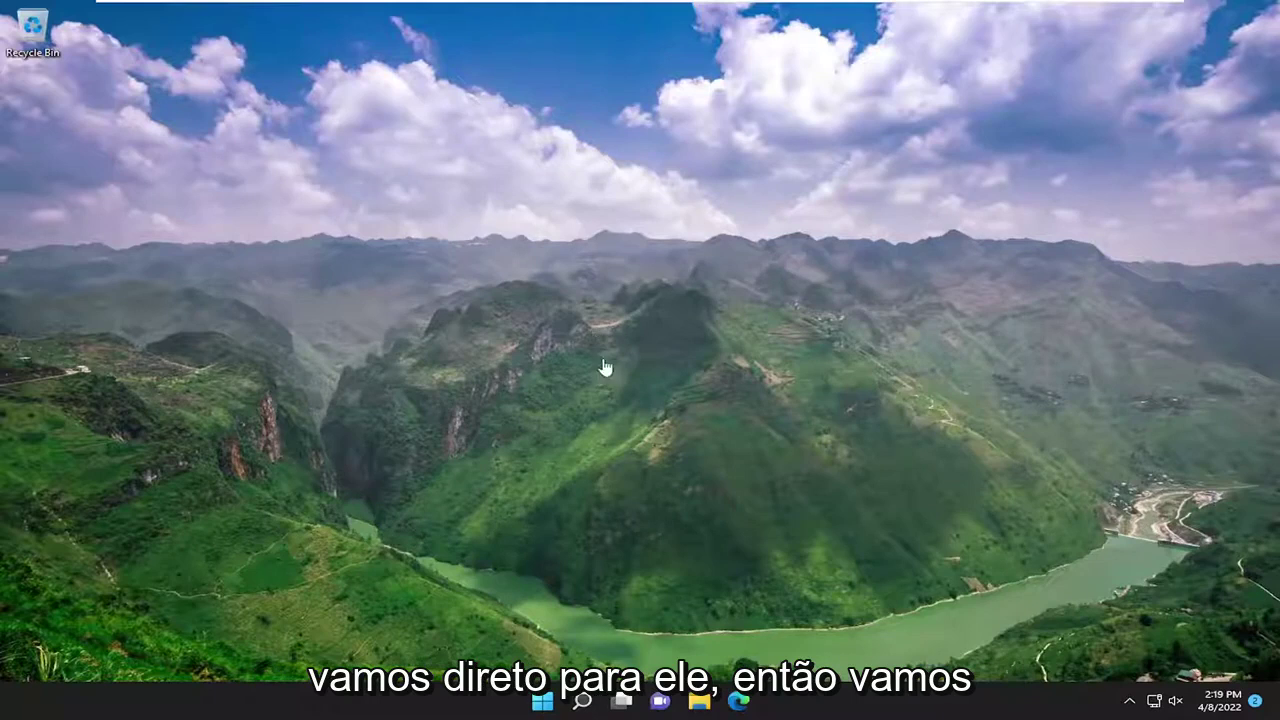
# - Search Windows for "update" and open the Check for updates settings
pyautogui.click(582, 700)
pyautogui.write('updae')
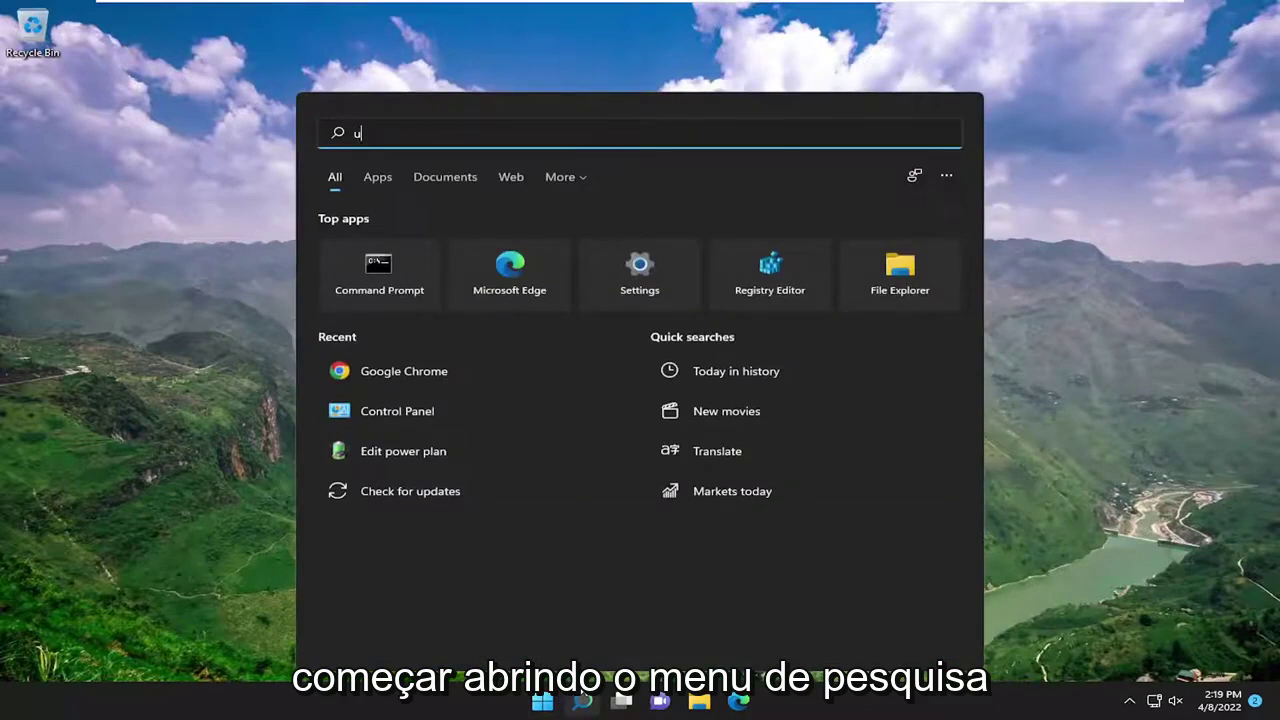
pyautogui.press('BackSpace')
pyautogui.write('te')
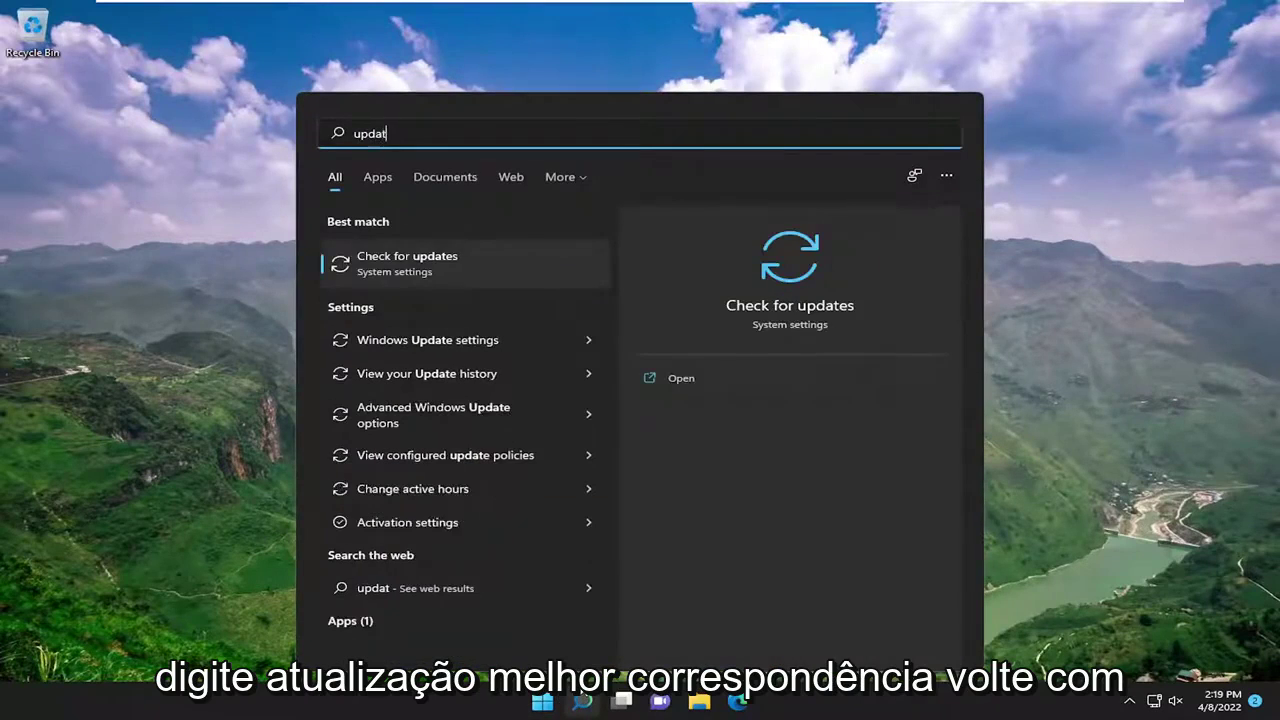
pyautogui.click(422, 258)
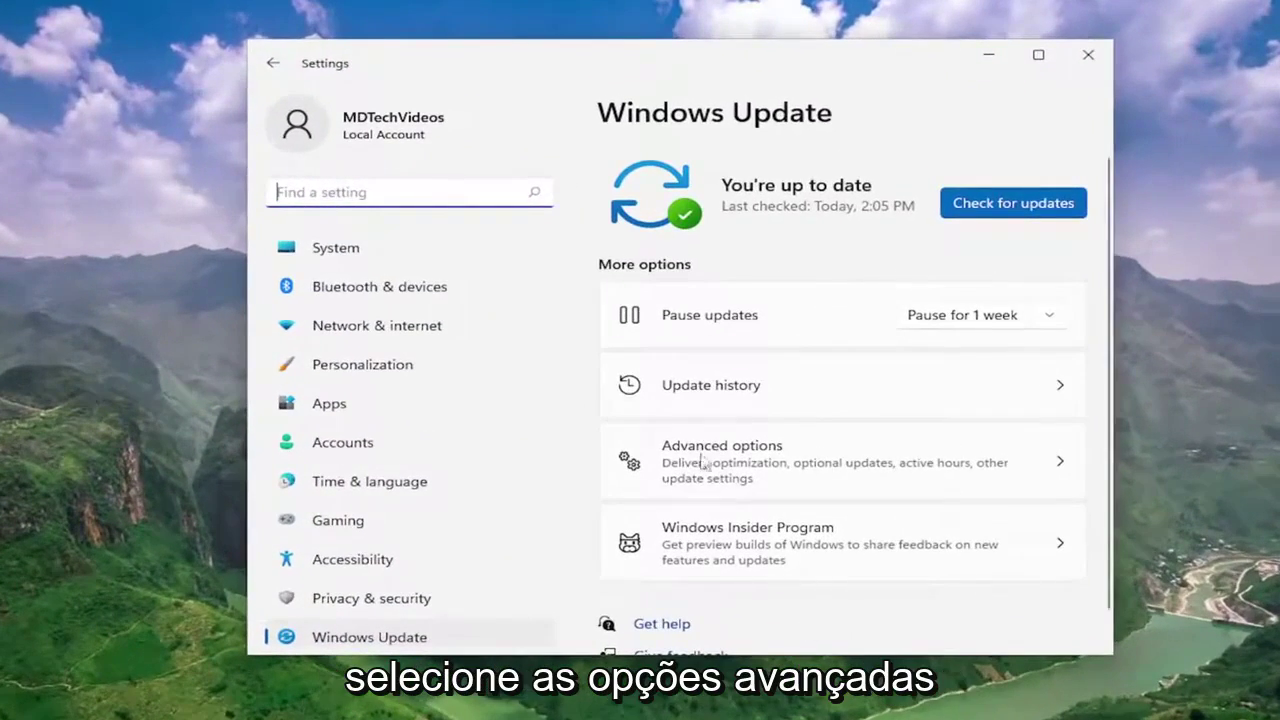
# - Turn off downloads from other PCs in the Delivery Optimization section of Windows Update's advanced options, and close Settings
pyautogui.click(743, 460)
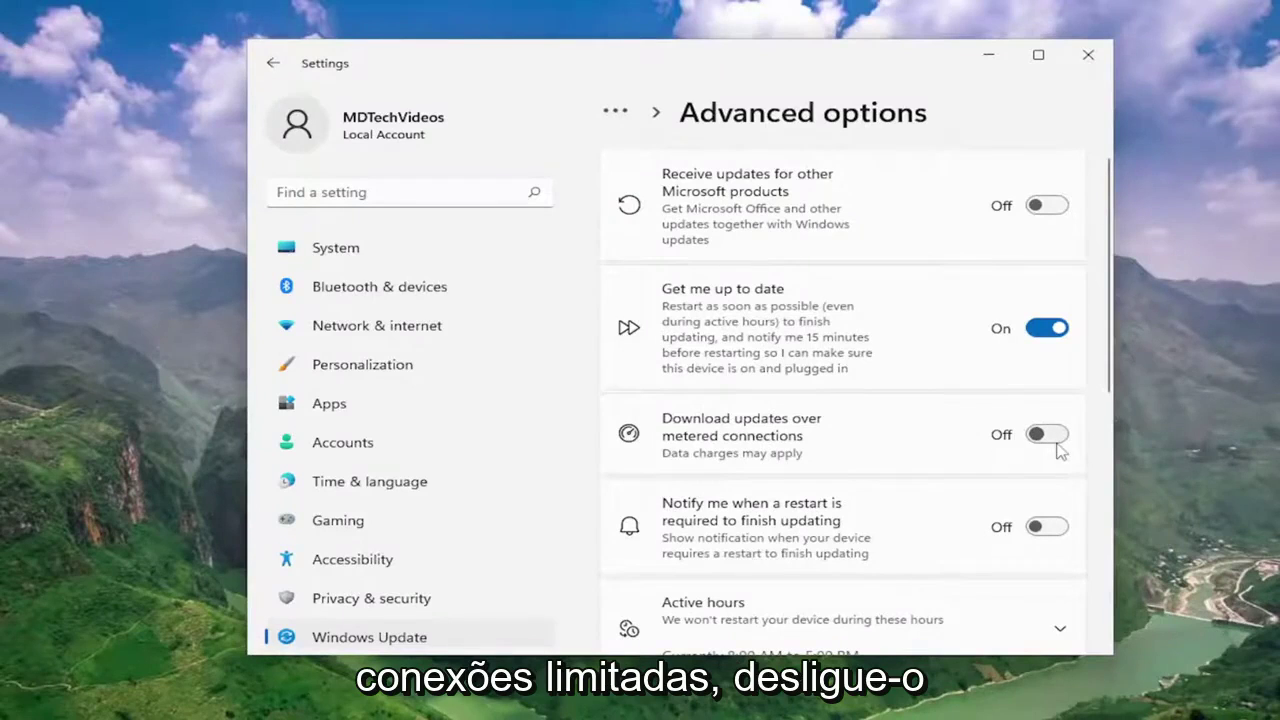
pyautogui.scroll(-3, 1011, 450)
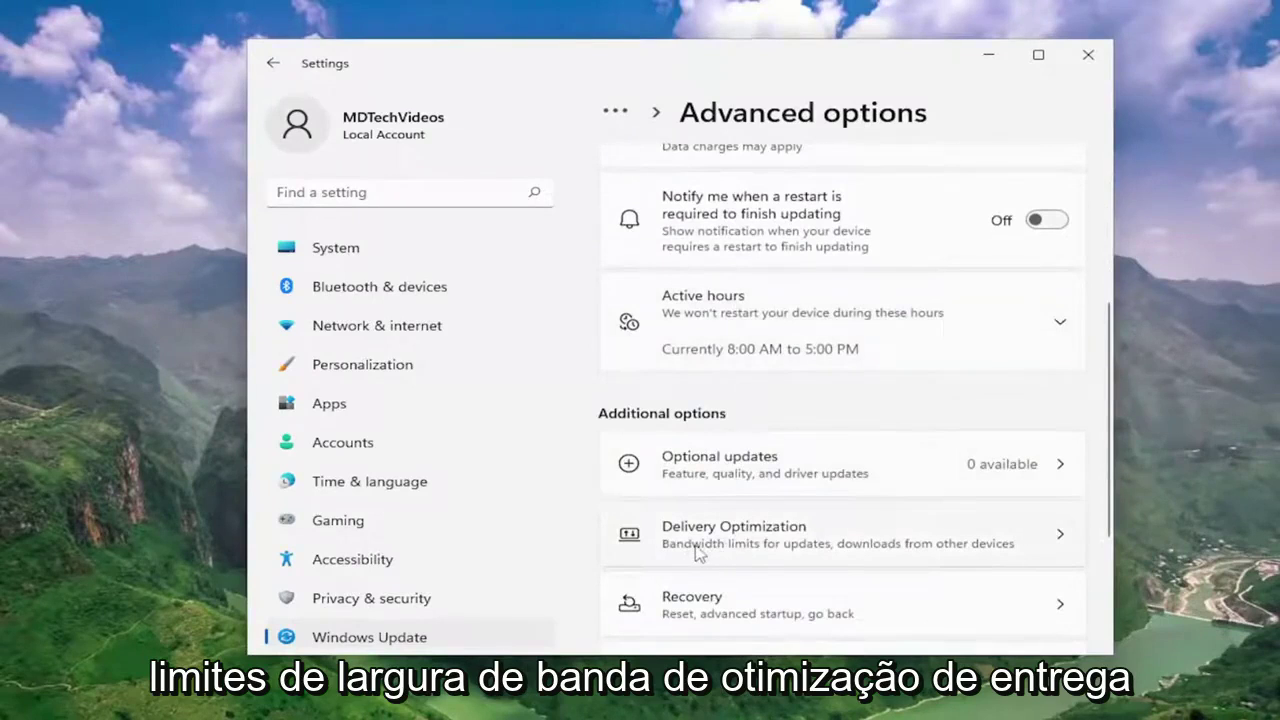
pyautogui.click(905, 543)
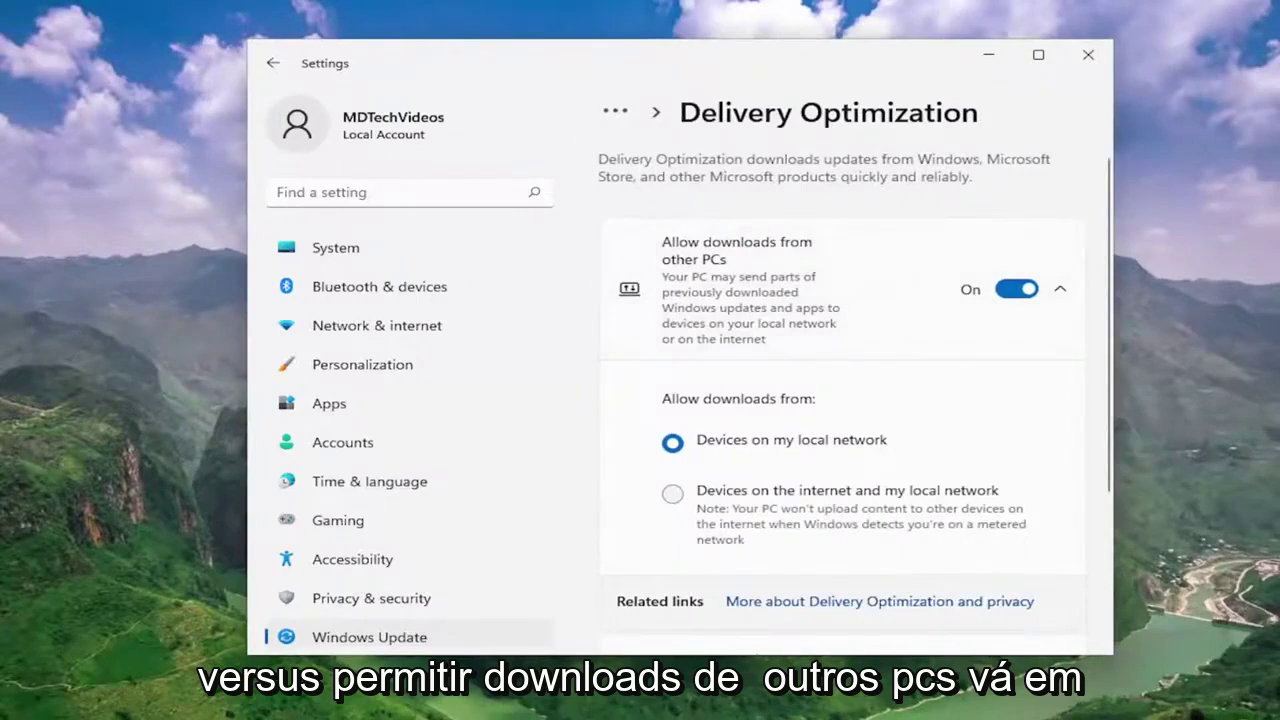
pyautogui.click(1016, 289)
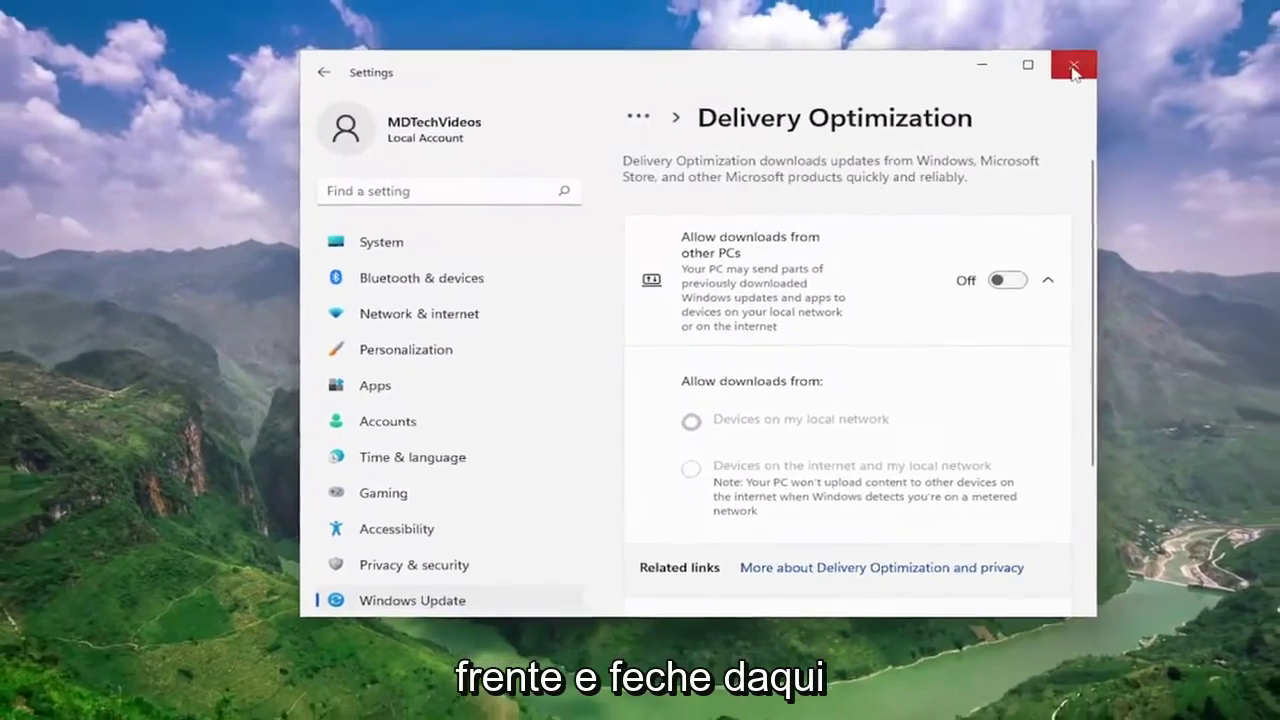
pyautogui.click(1088, 55)
# - Search Windows for "store", open Microsoft Store, and reposition its window on the desktop
pyautogui.click(583, 702)
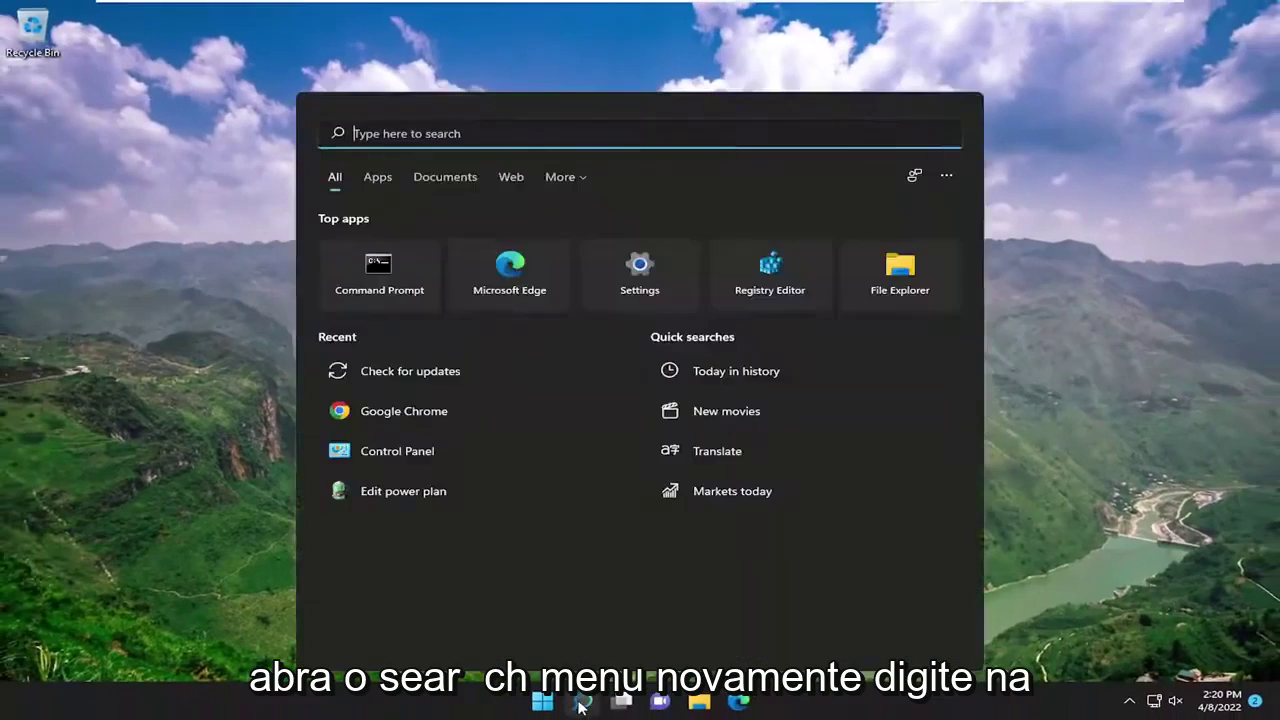
pyautogui.write('store')
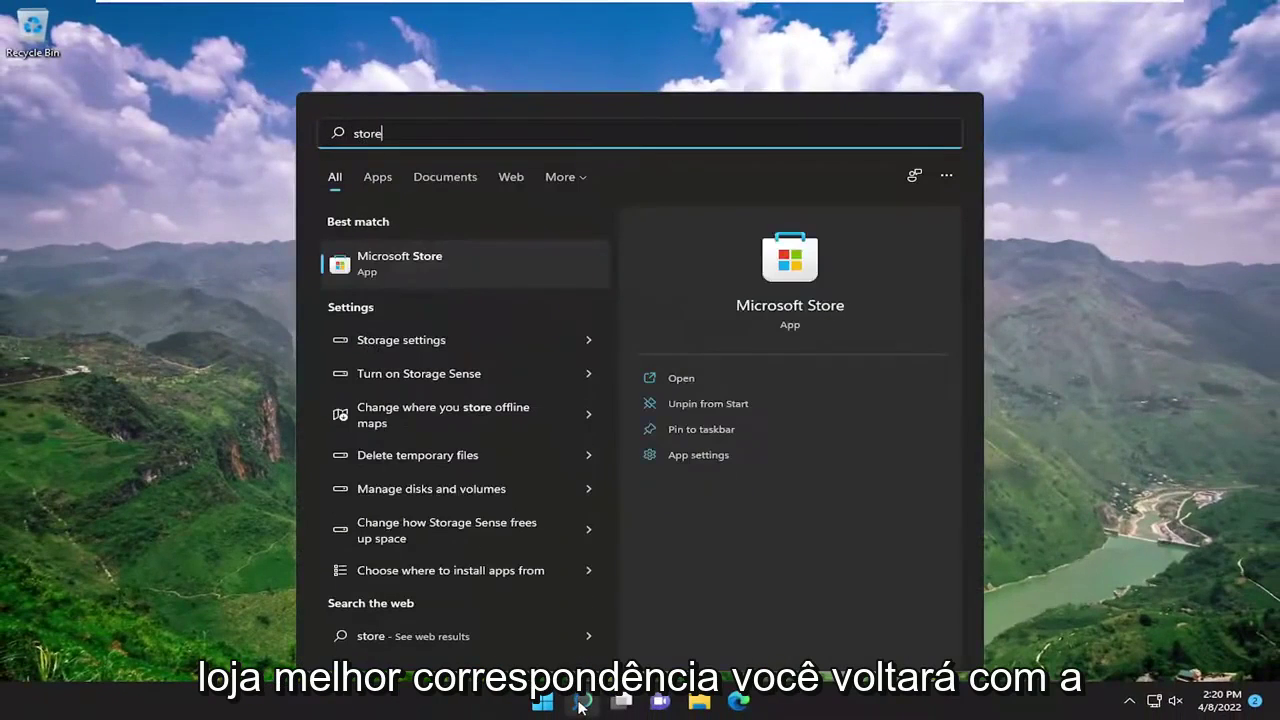
pyautogui.click(420, 263)
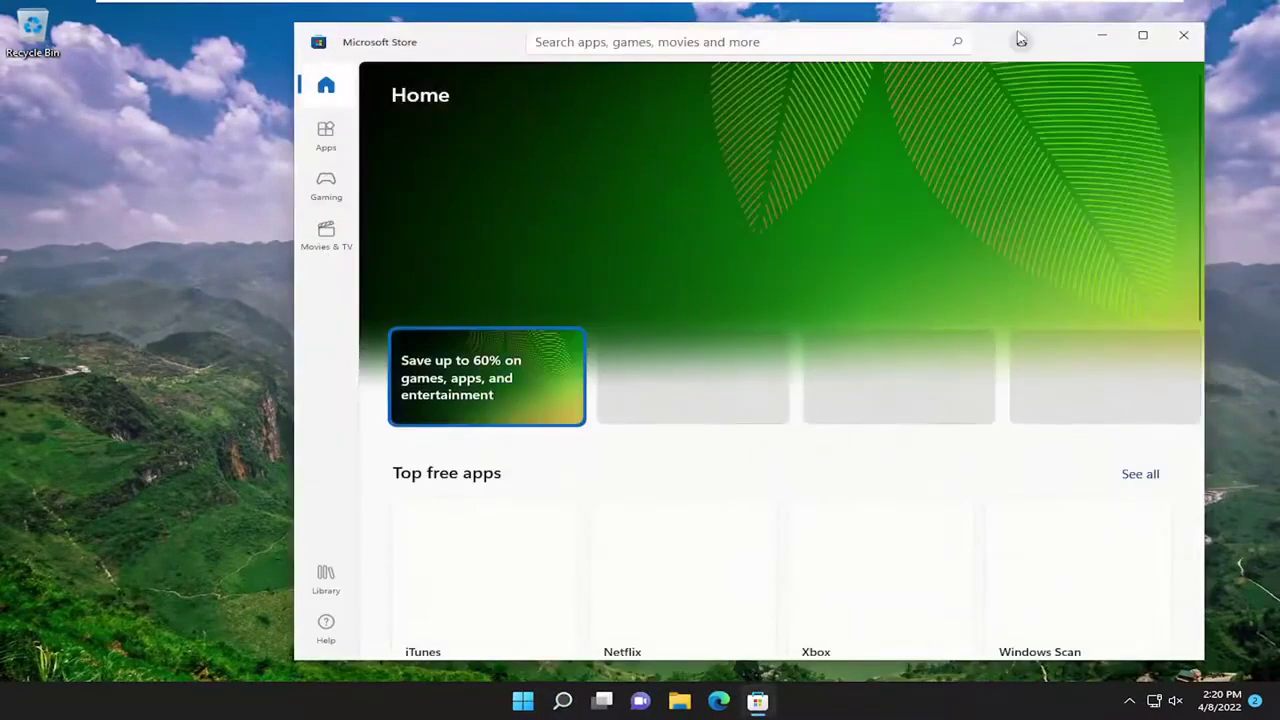
pyautogui.moveTo(1020, 38); pyautogui.dragTo(966, 28)
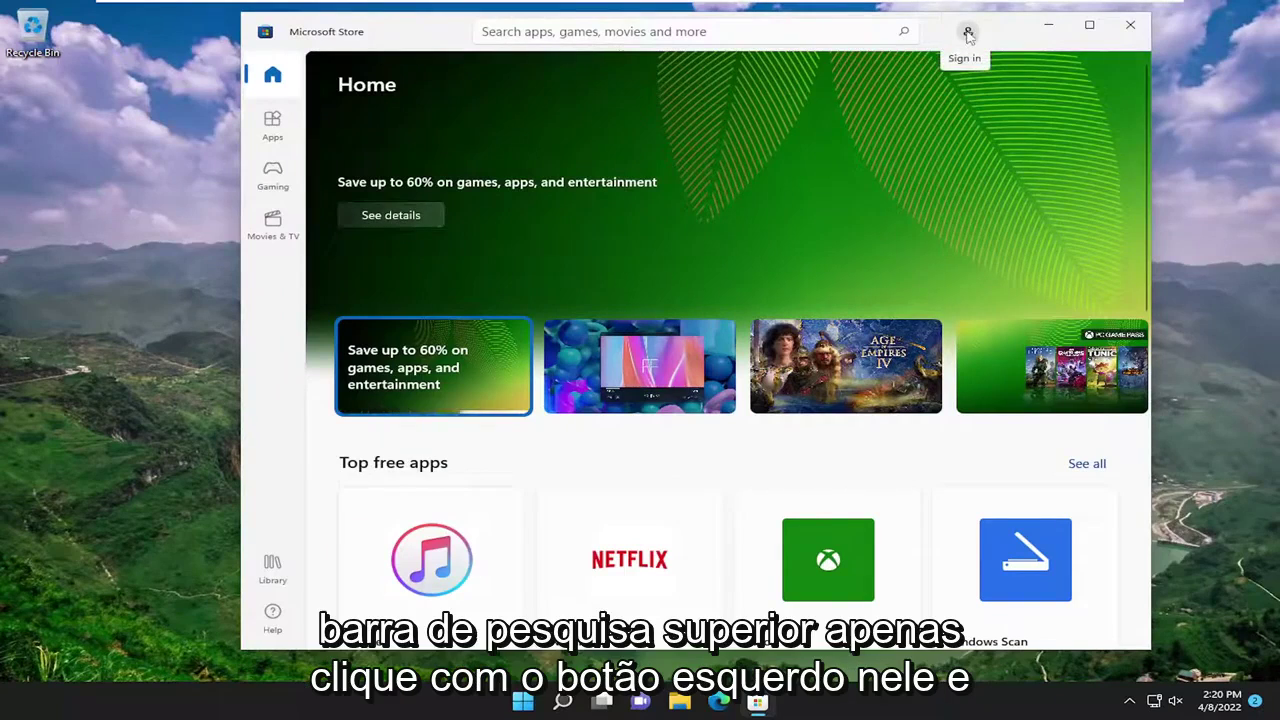
# - Turn off automatic app updates in the Microsoft Store app settings and close the store
pyautogui.click(968, 33)
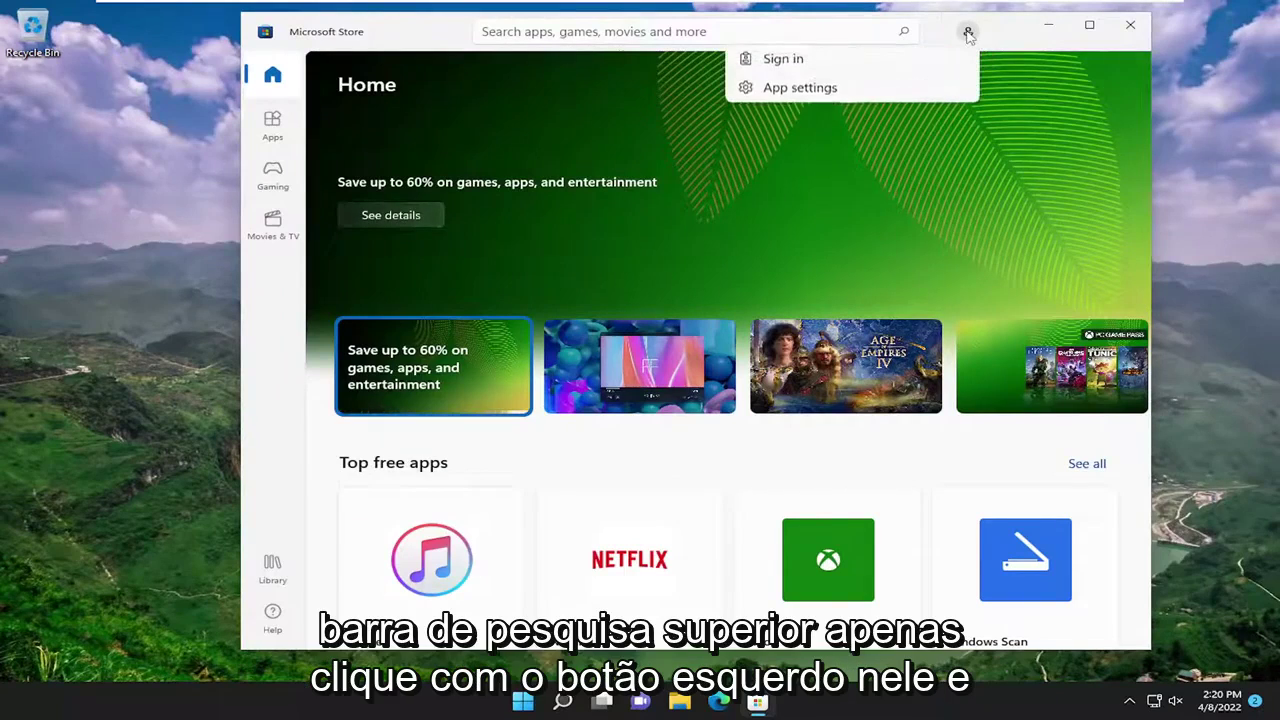
pyautogui.click(796, 90)
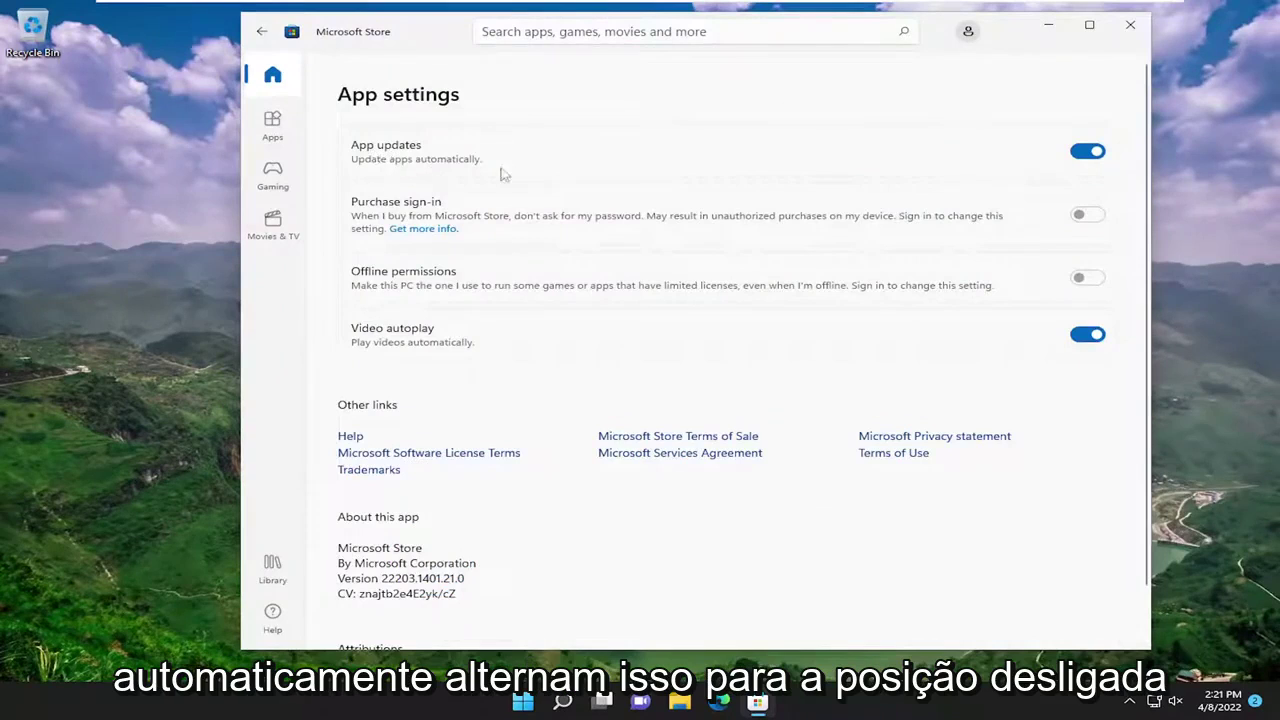
pyautogui.click(1104, 153)
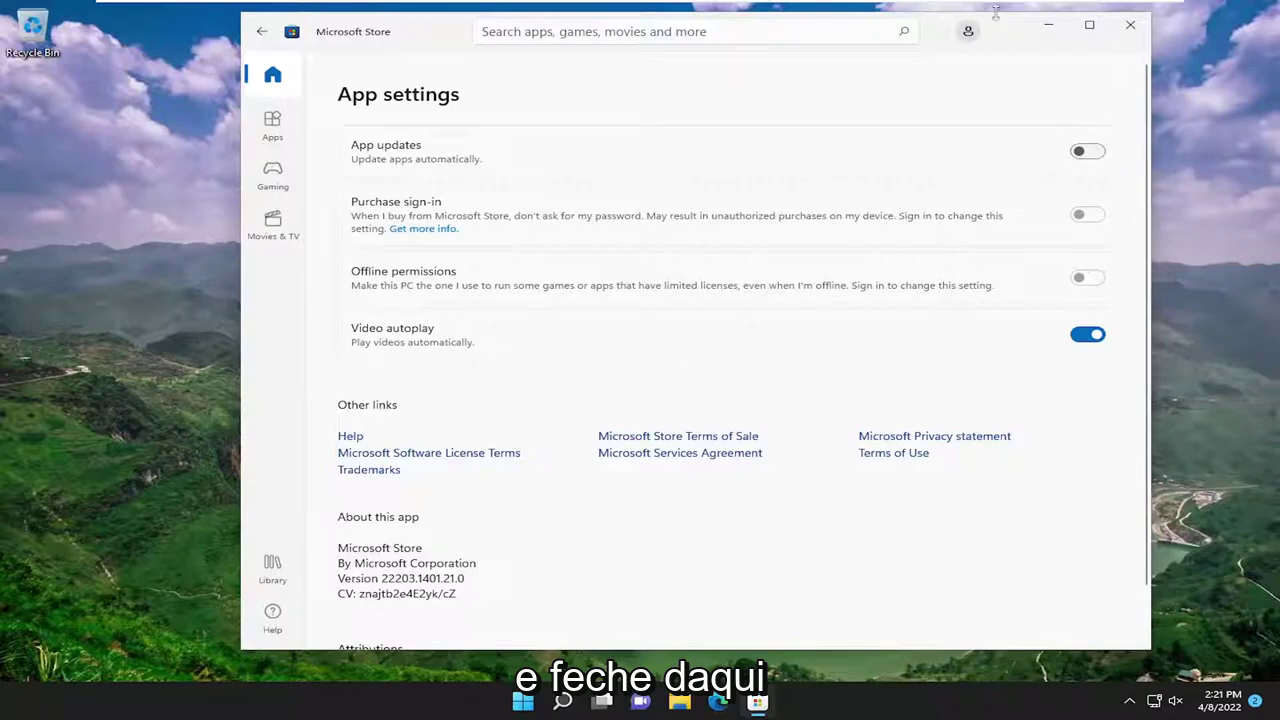
pyautogui.click(1130, 25)
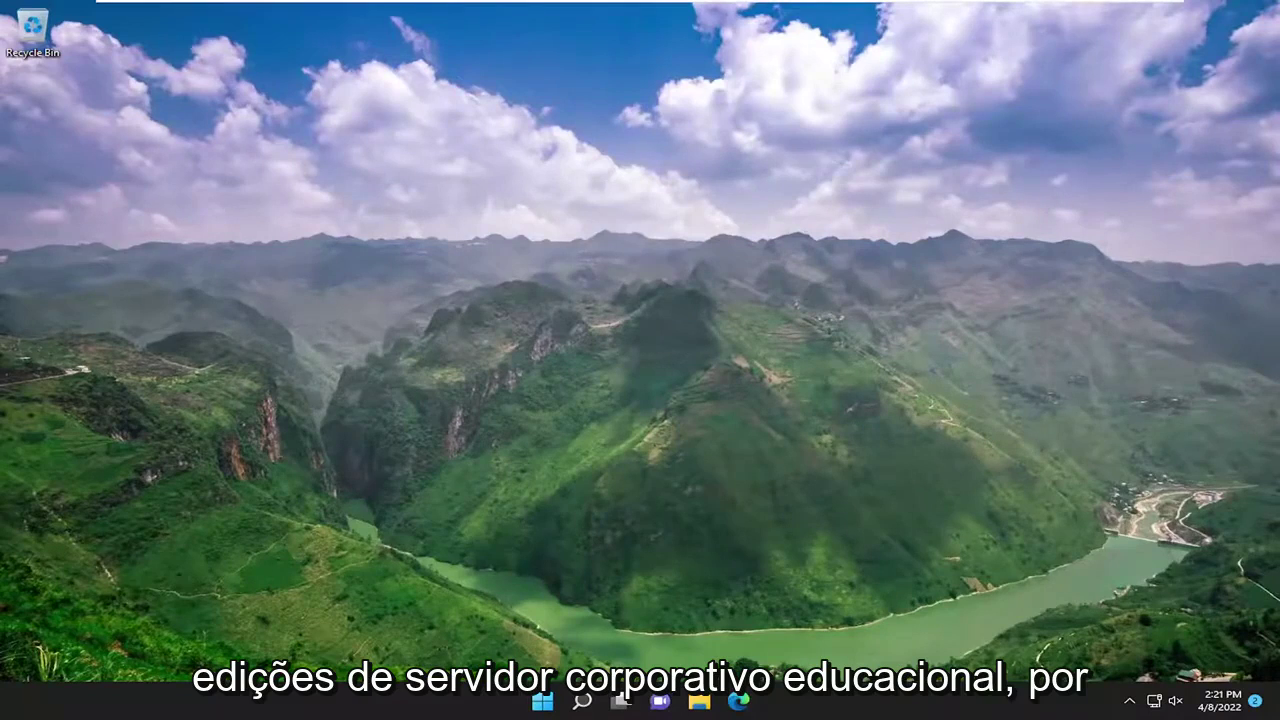
# - Search Windows for "group policy", open the Local Group Policy Editor, and move and enlarge its window
pyautogui.click(578, 702)
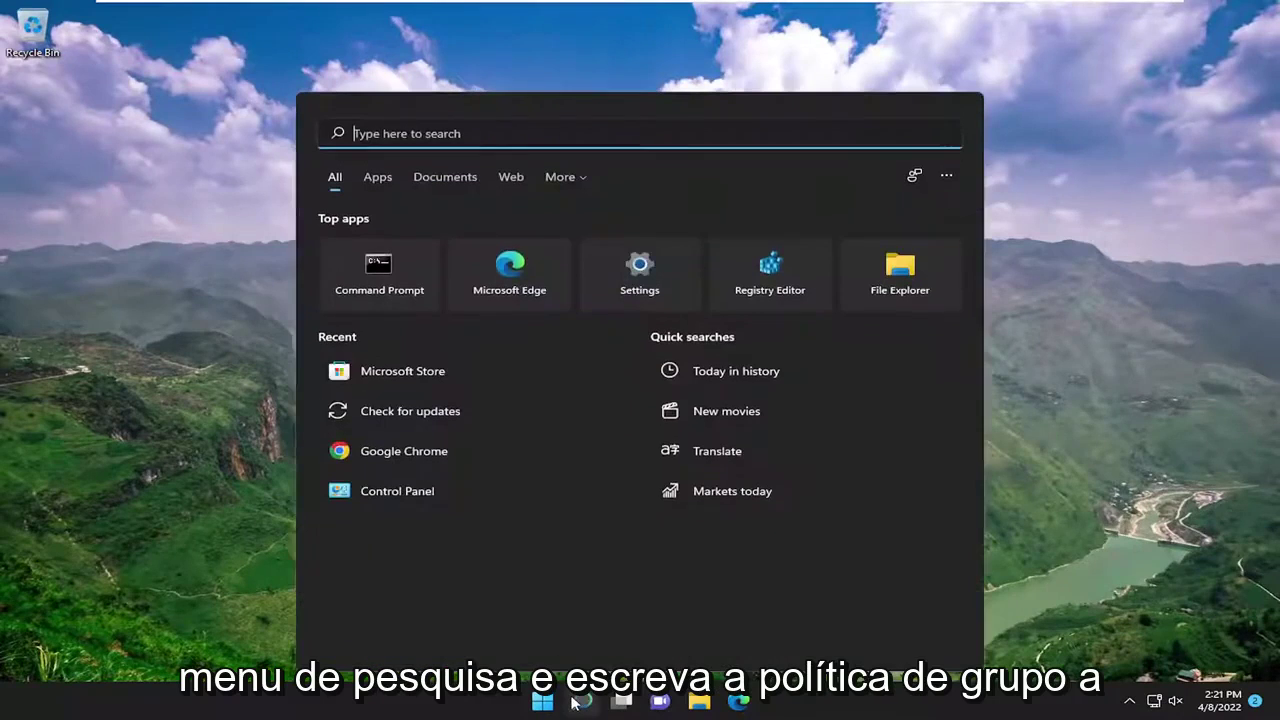
pyautogui.write('group')
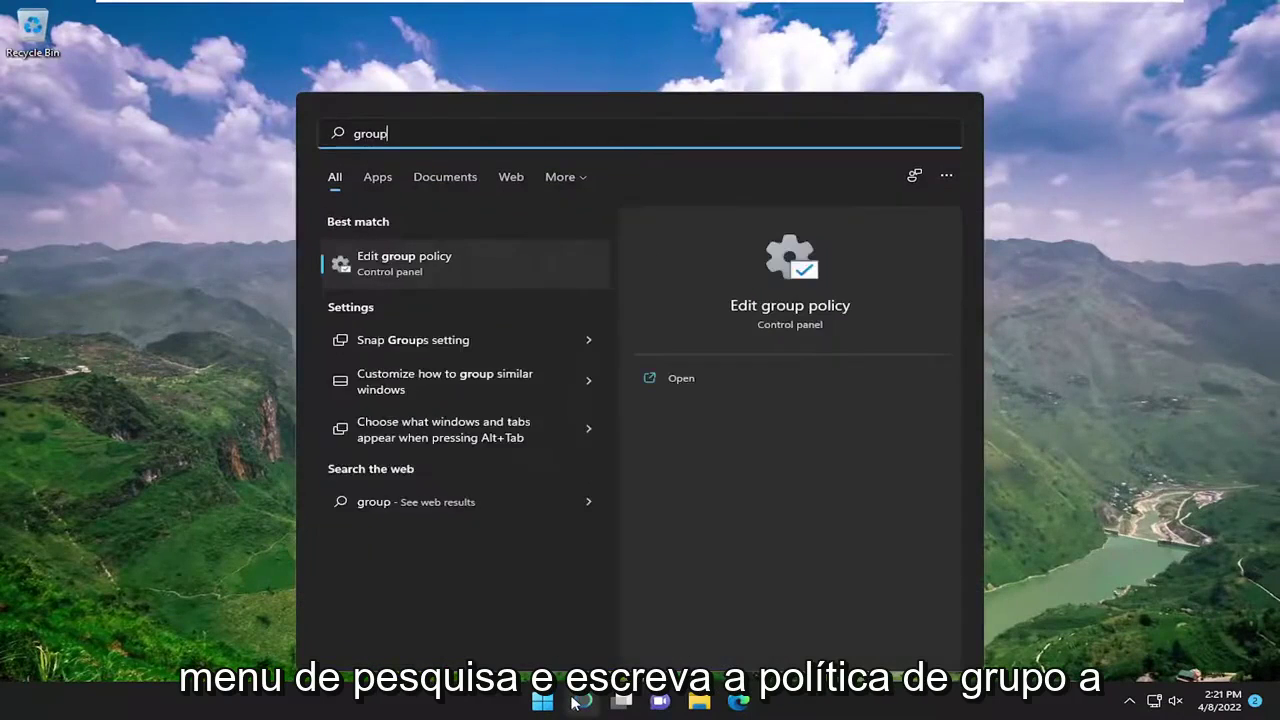
pyautogui.write(' policy')
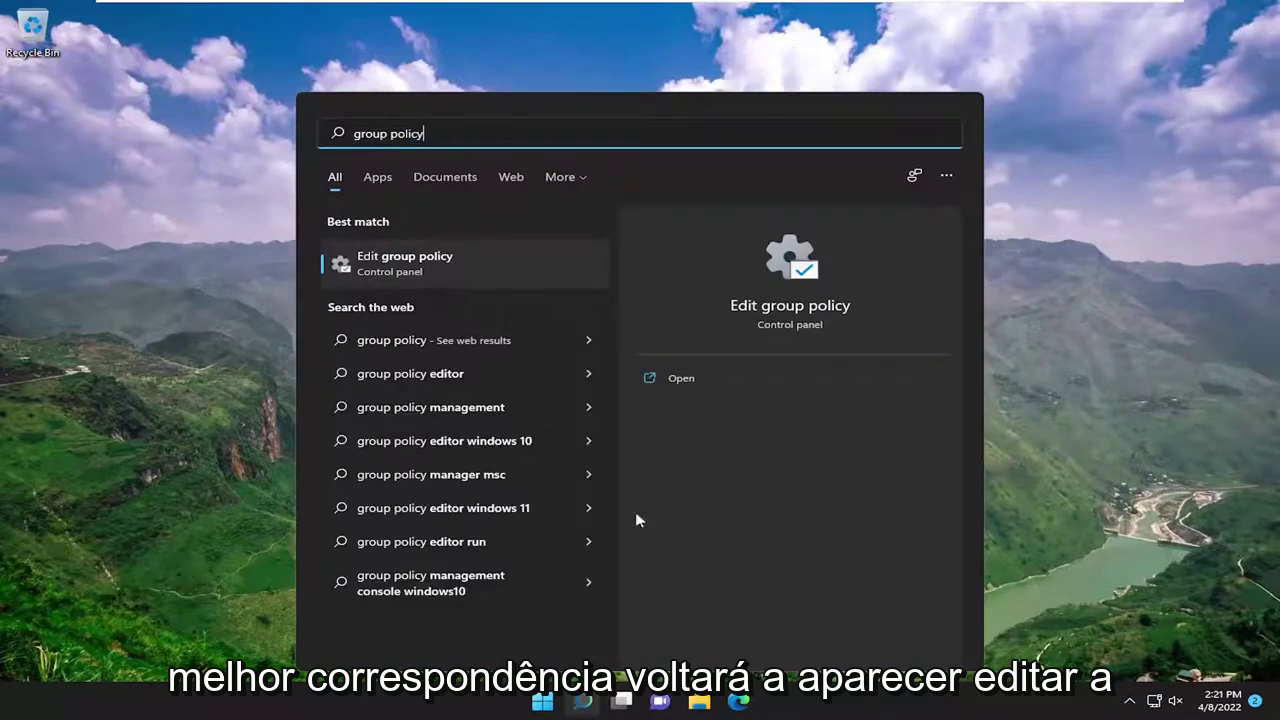
pyautogui.click(465, 262)
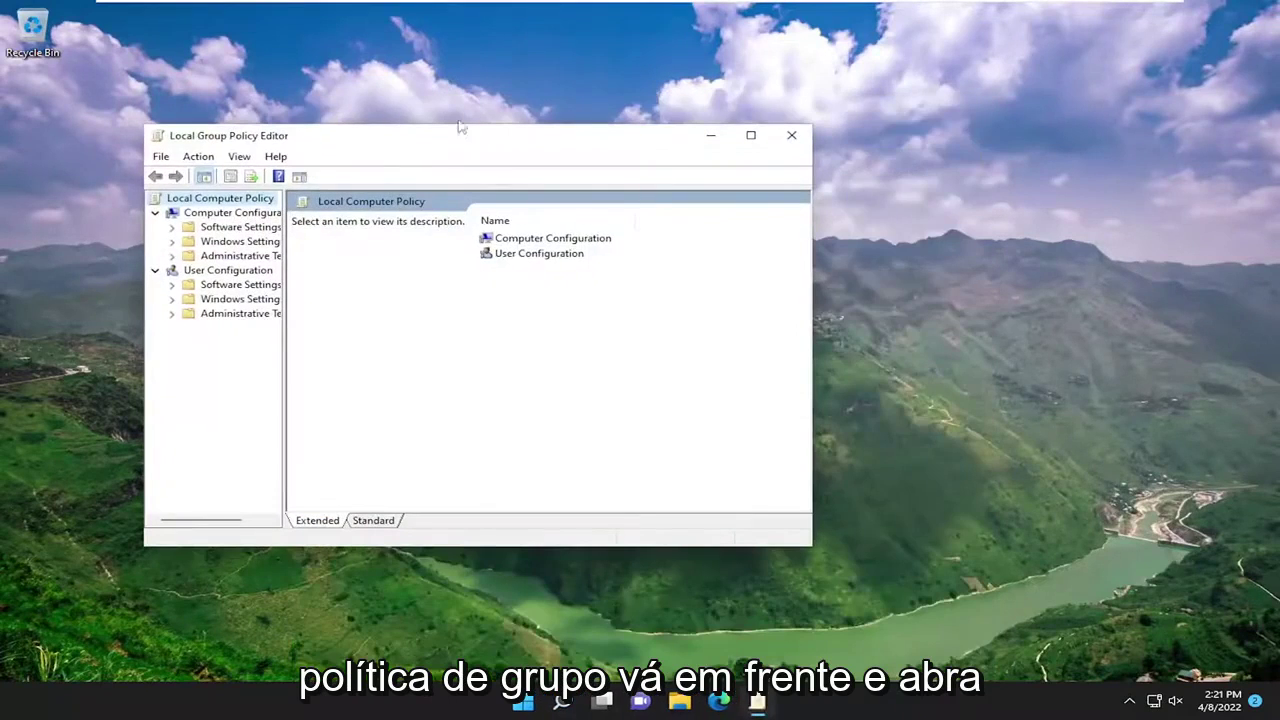
pyautogui.moveTo(460, 129); pyautogui.dragTo(583, 104)
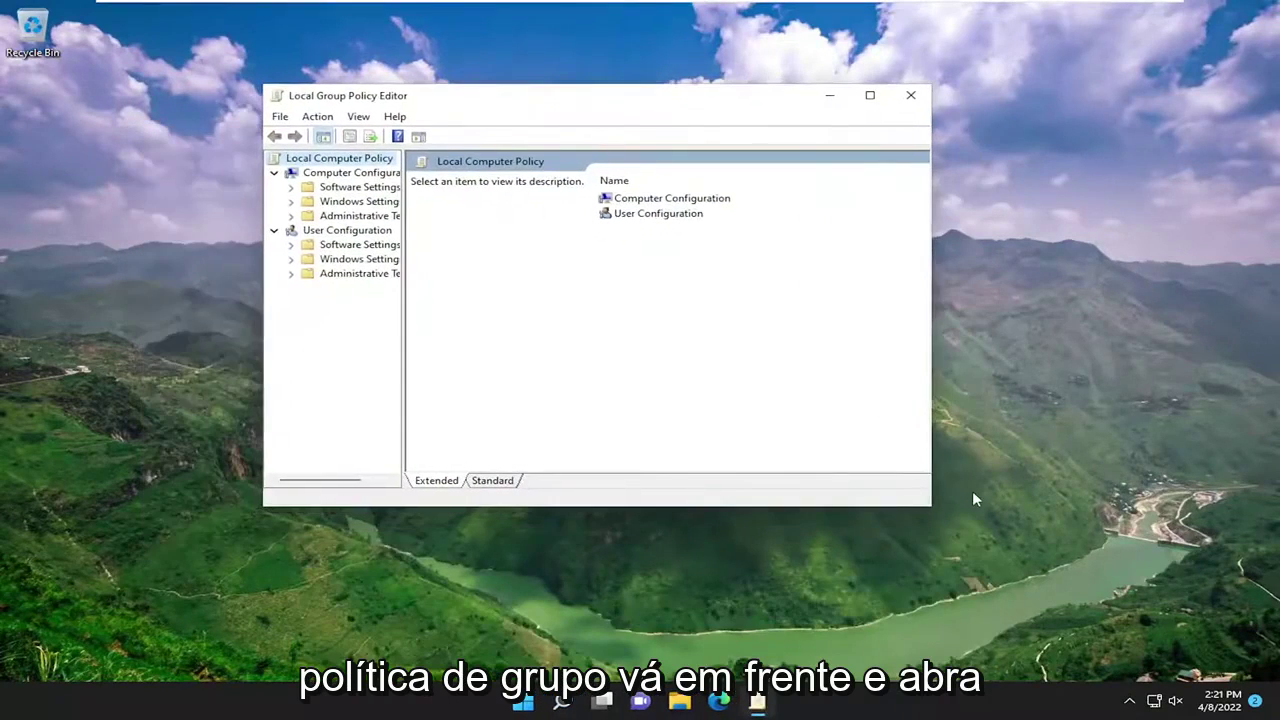
pyautogui.moveTo(930, 505); pyautogui.dragTo(1056, 565)
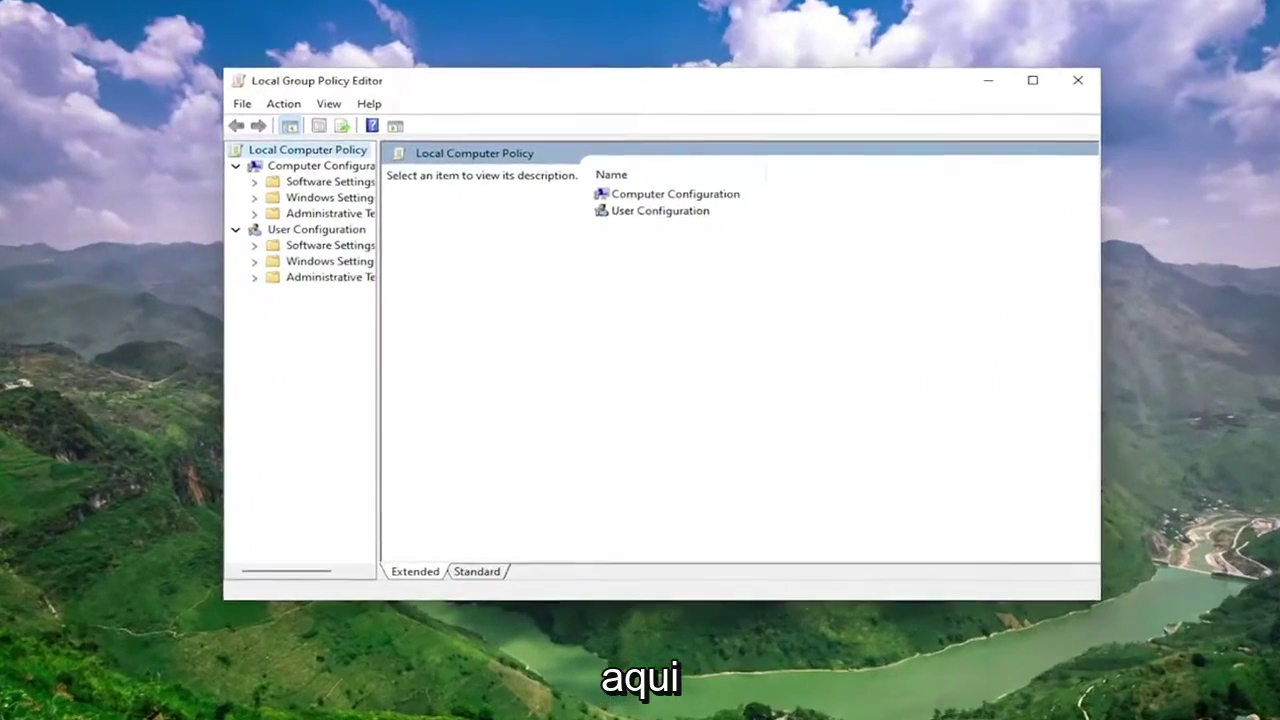
# - Open the Delivery Optimization folder under Computer Configuration, Administrative Templates, Windows Components, widening the policy tree to read the names
pyautogui.click(351, 172)
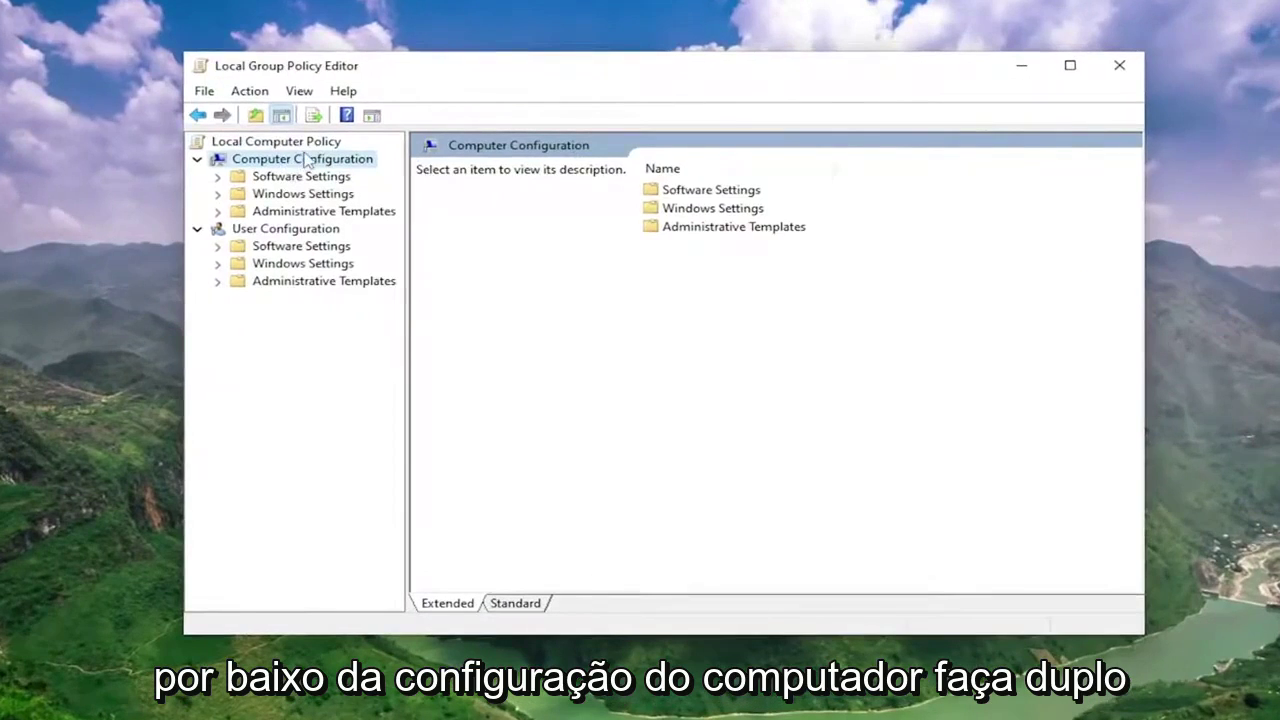
pyautogui.click(305, 213)
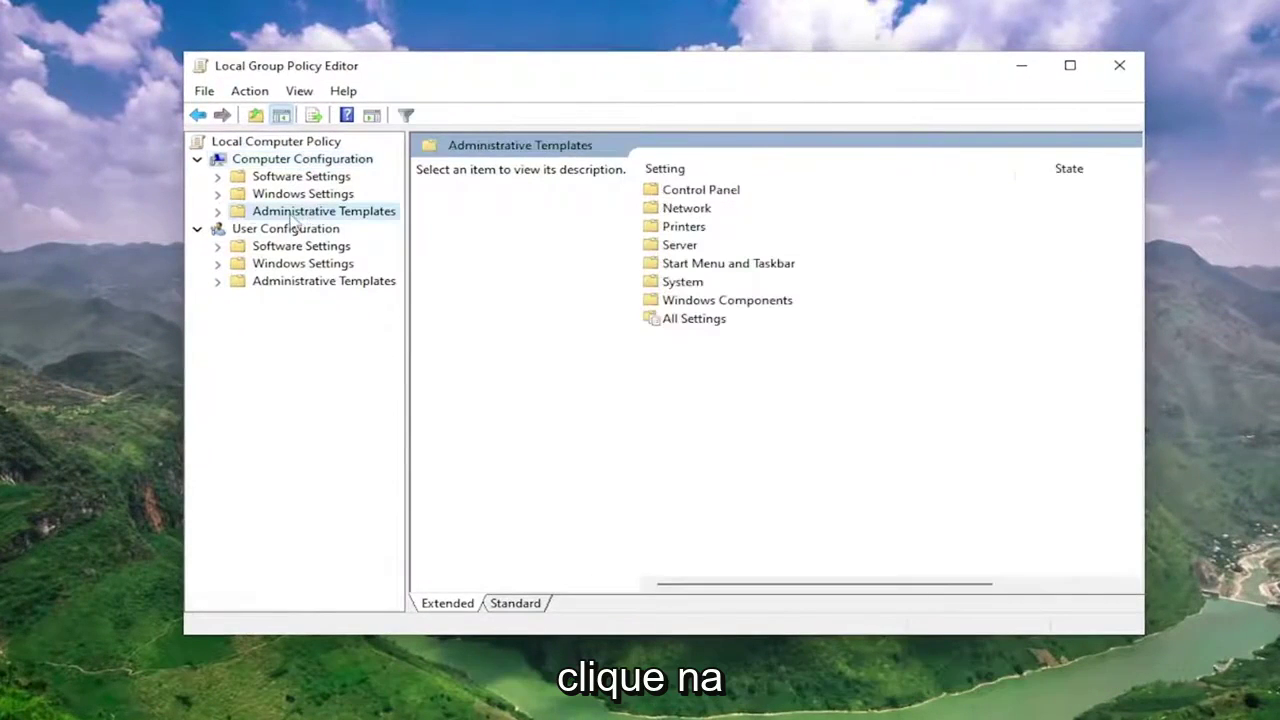
pyautogui.doubleClick(293, 218)
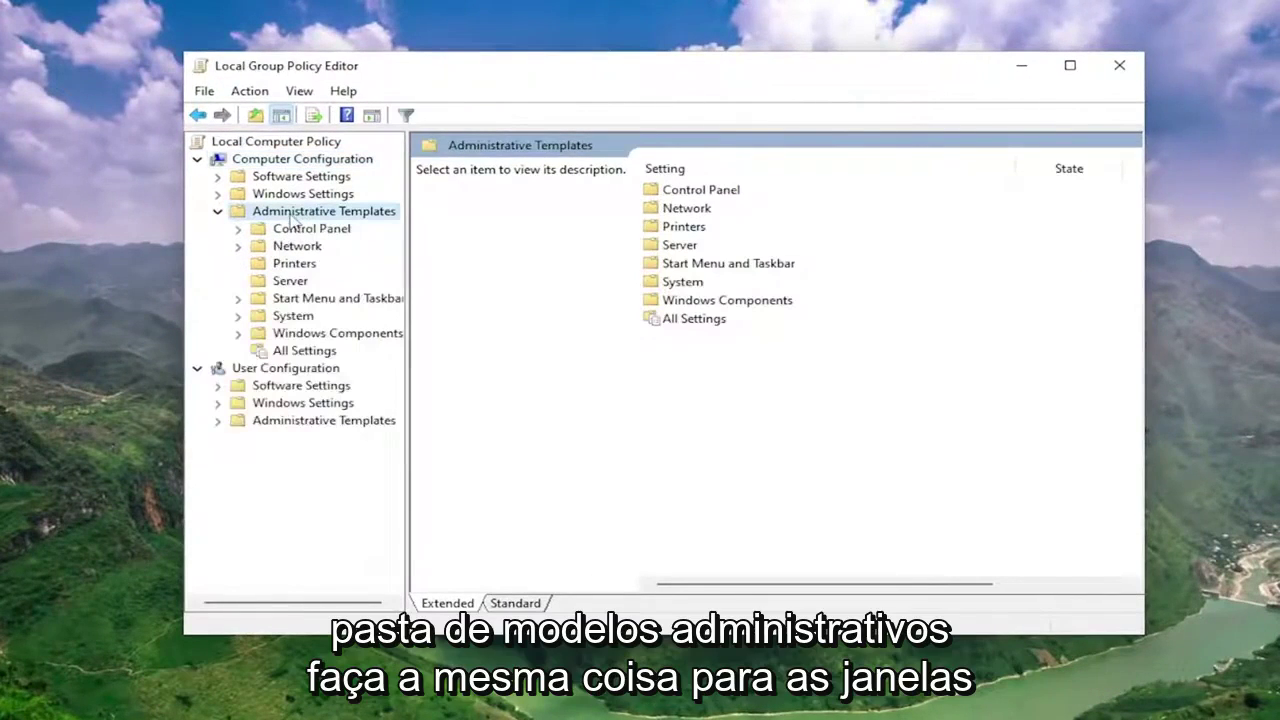
pyautogui.doubleClick(320, 336)
pyautogui.moveTo(404, 327); pyautogui.dragTo(468, 328)
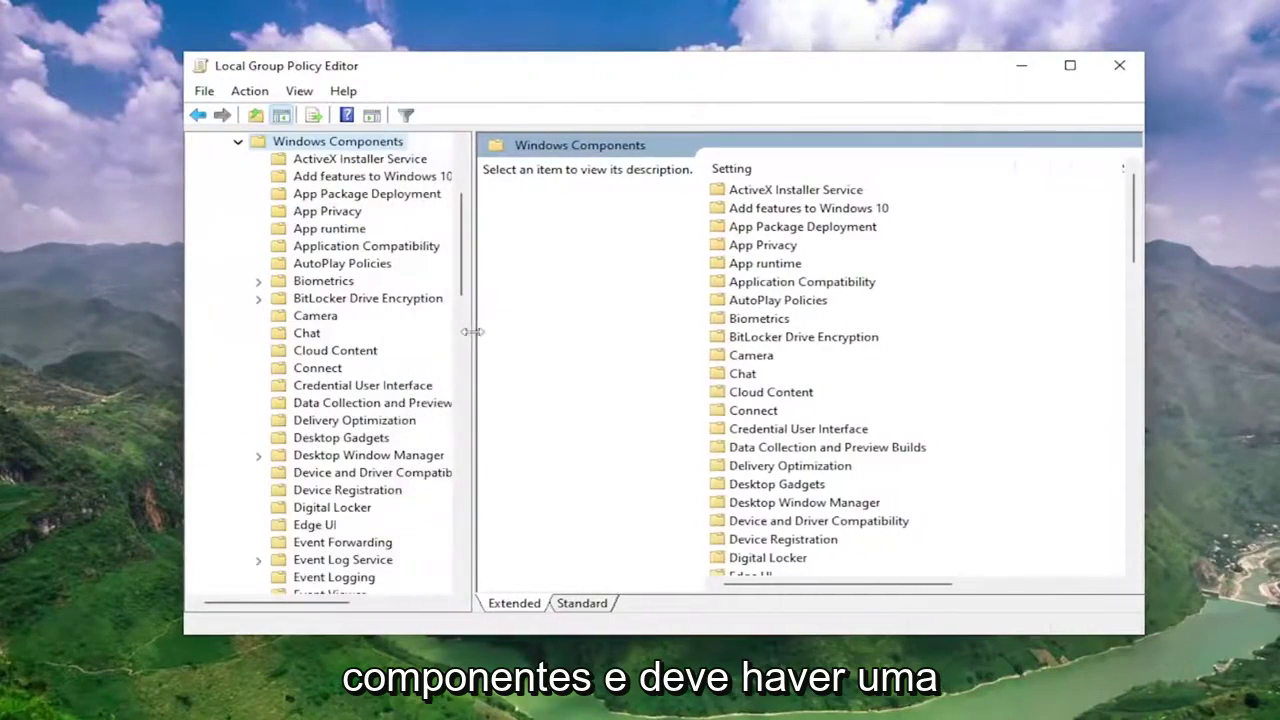
pyautogui.click(336, 421)
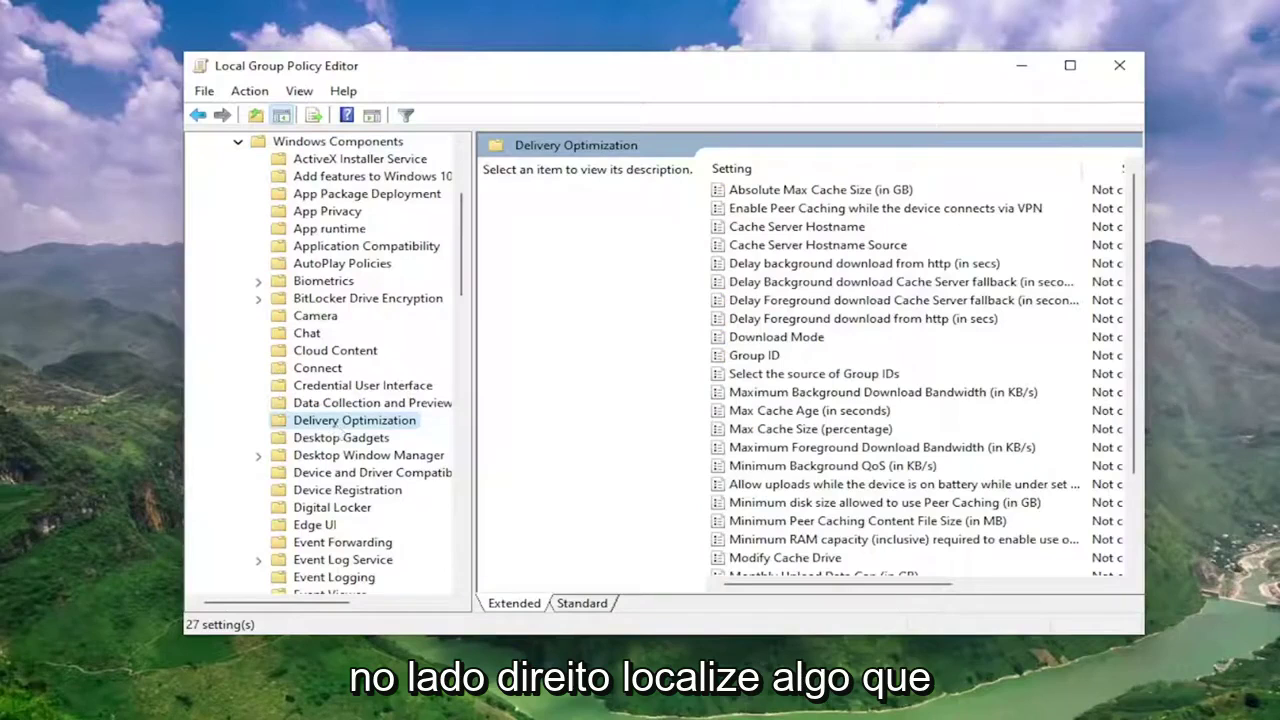
# - Enable the Download Mode policy with the download mode set to Simple (99), and apply it
pyautogui.click(768, 340)
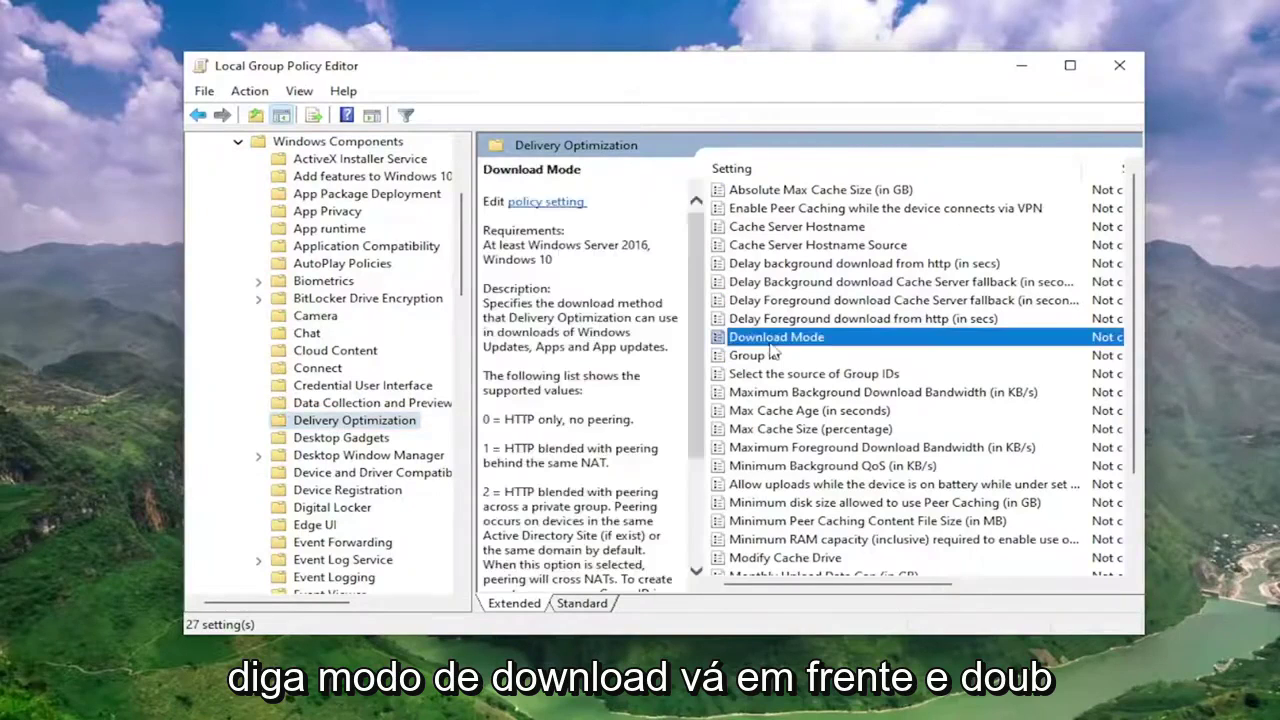
pyautogui.doubleClick(772, 342)
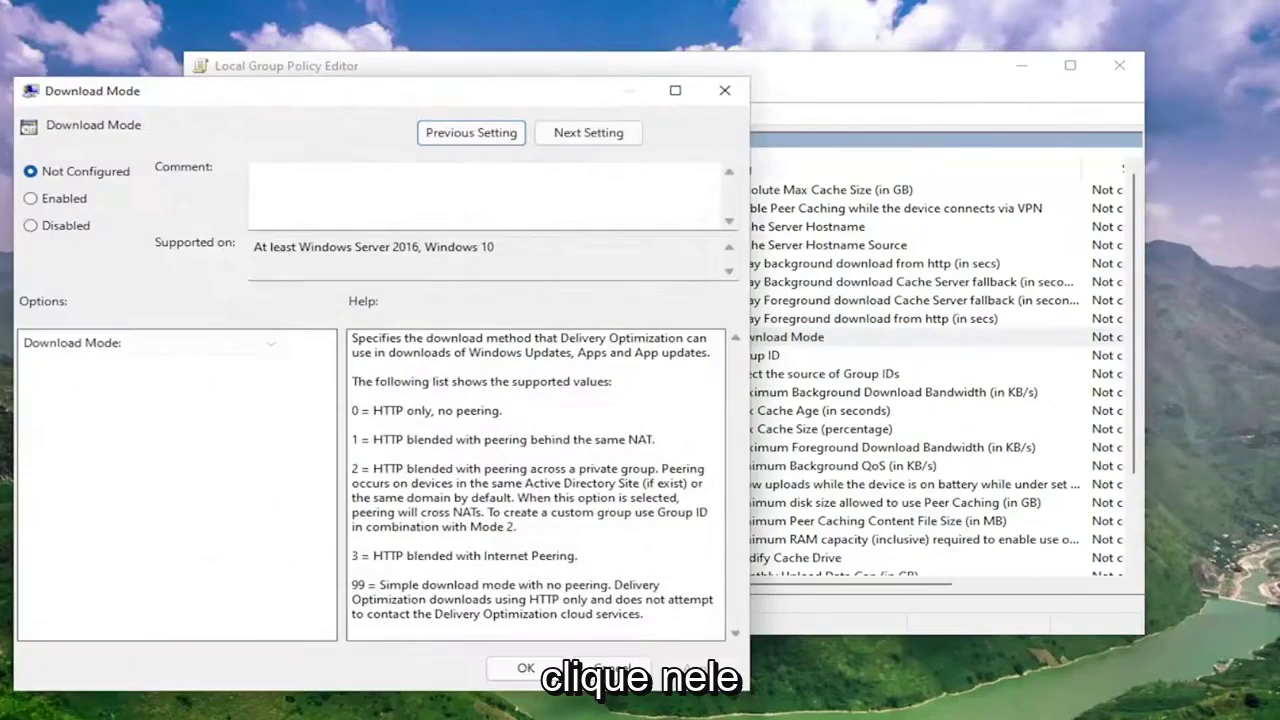
pyautogui.moveTo(430, 92); pyautogui.dragTo(682, 72)
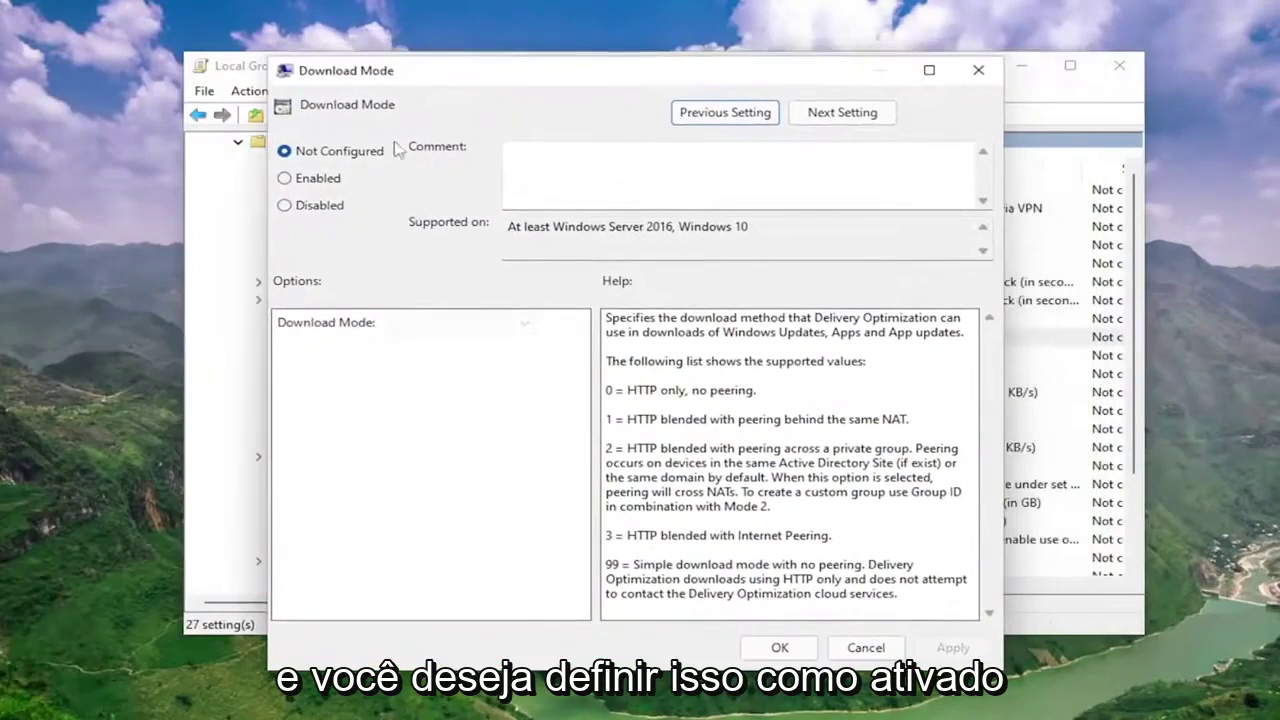
pyautogui.click(322, 182)
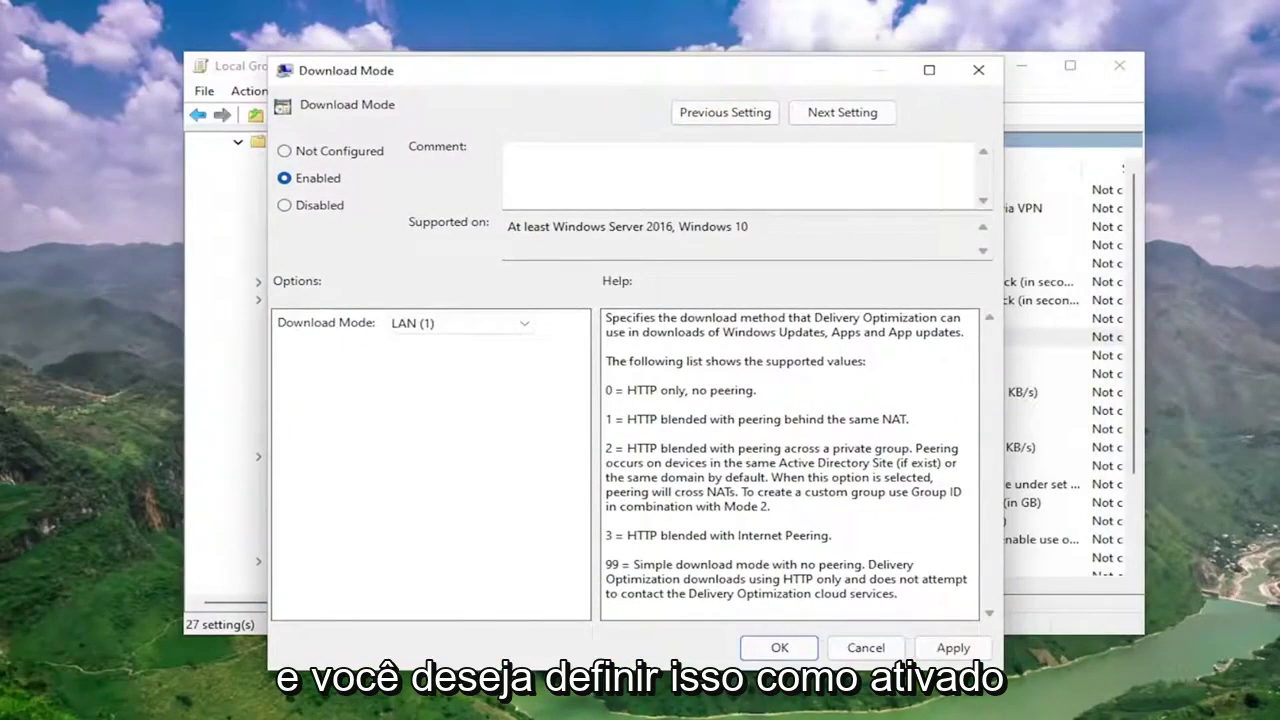
pyautogui.click(476, 322)
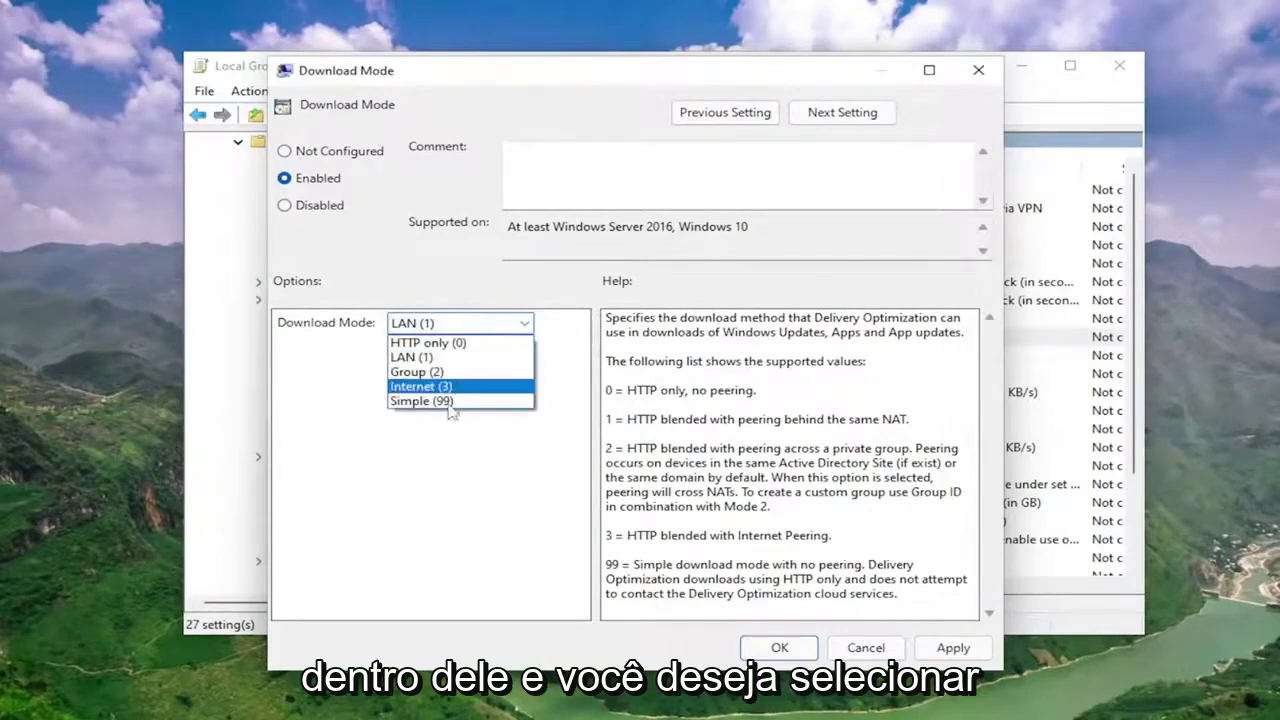
pyautogui.click(442, 401)
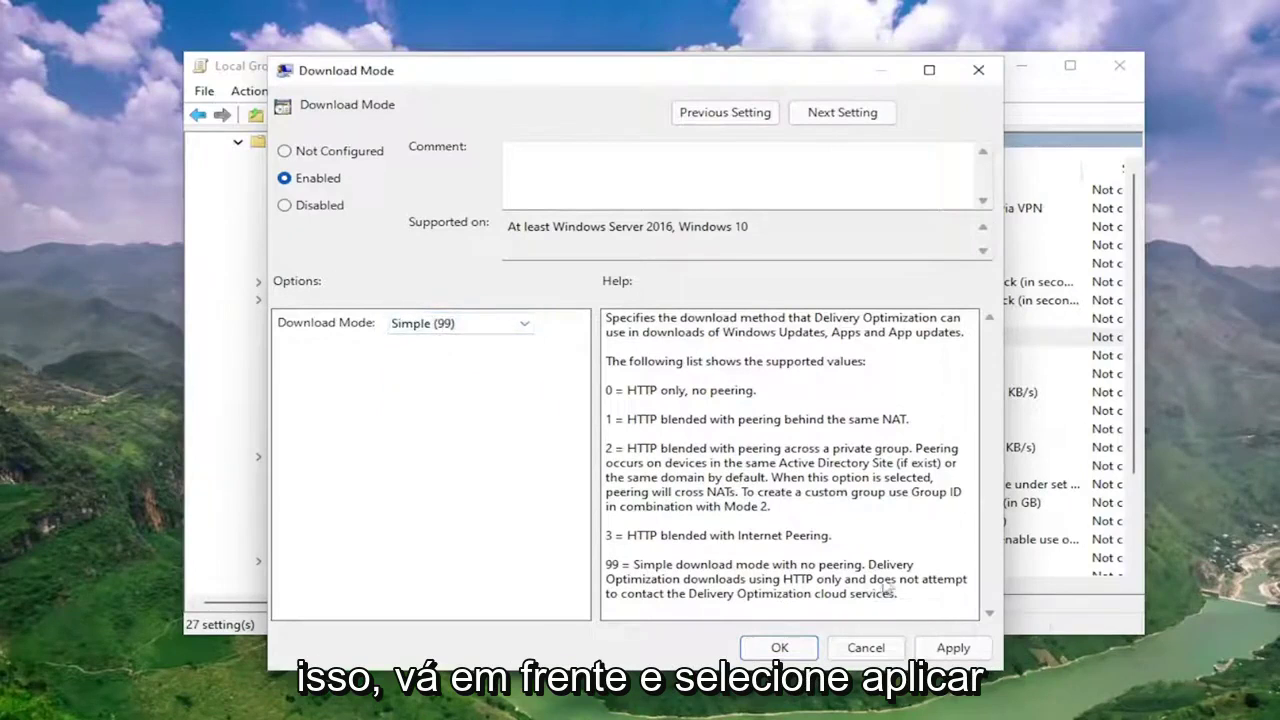
pyautogui.click(958, 650)
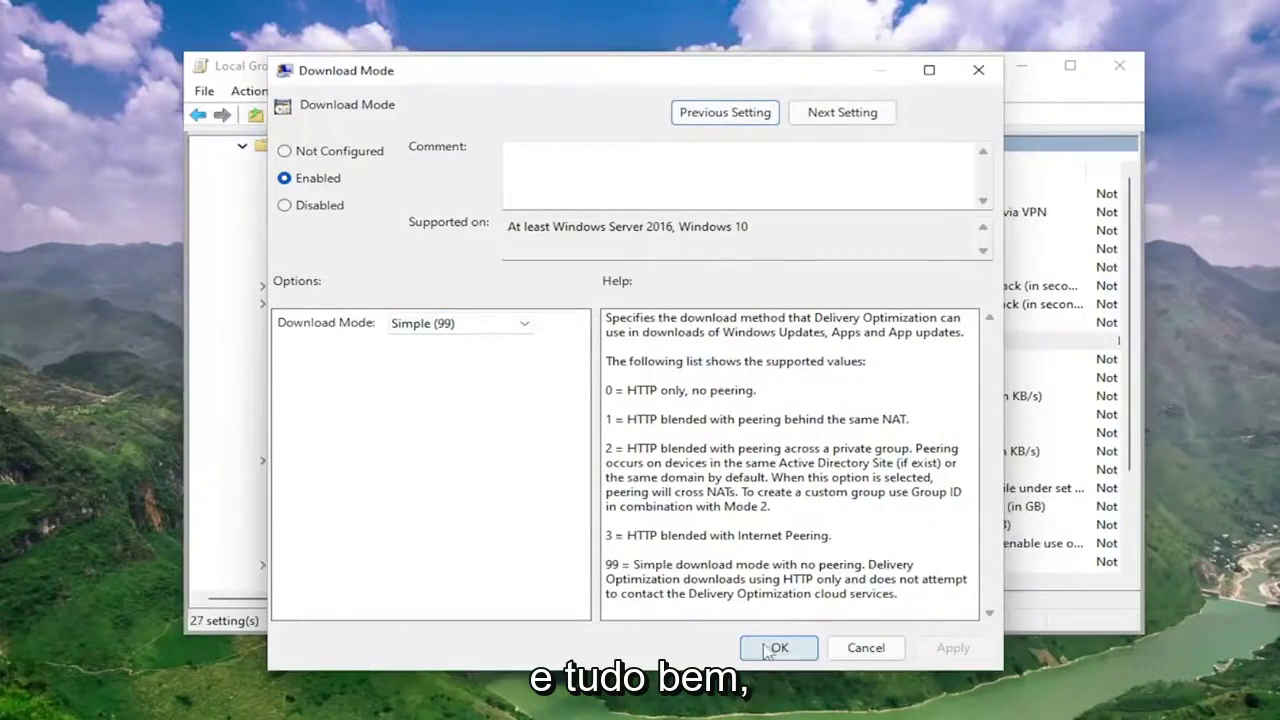
pyautogui.click(778, 648)
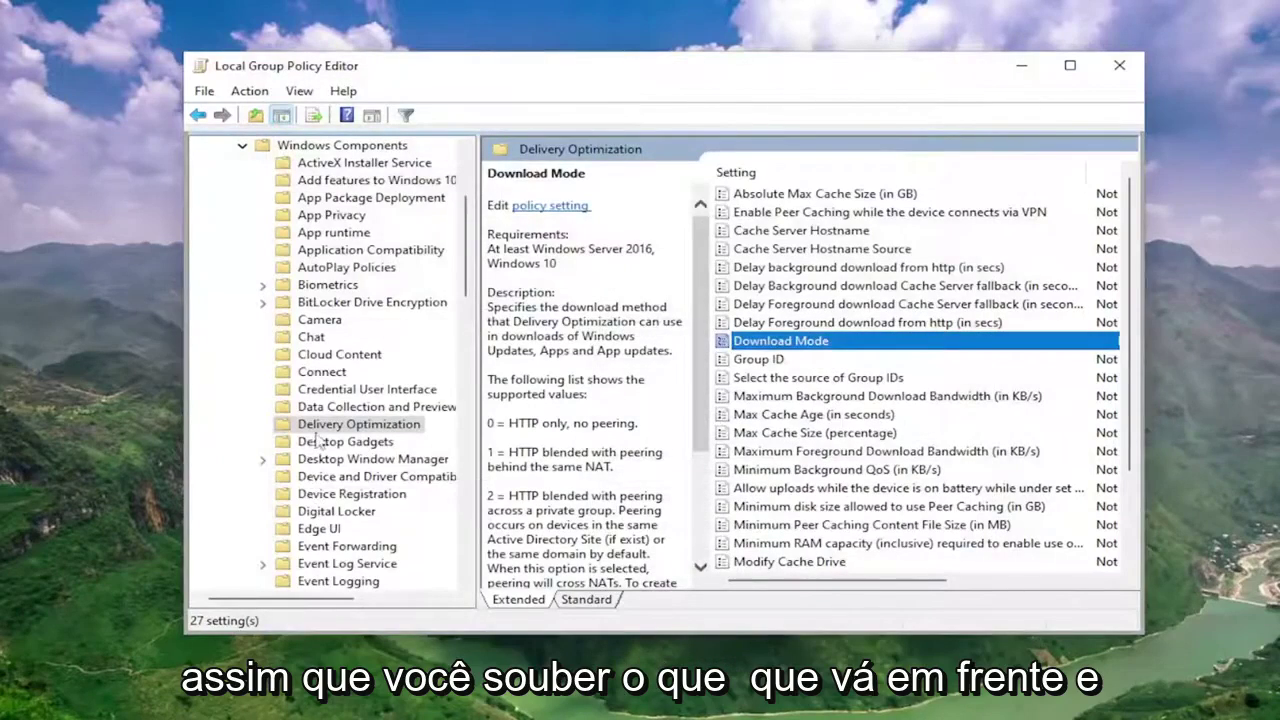
# - Collapse Windows Components in the policy tree and open the Background Intelligent Transfer Service (BITS) folder under Administrative Templates, Network
pyautogui.scroll(2, 330, 400)
pyautogui.click(242, 250)
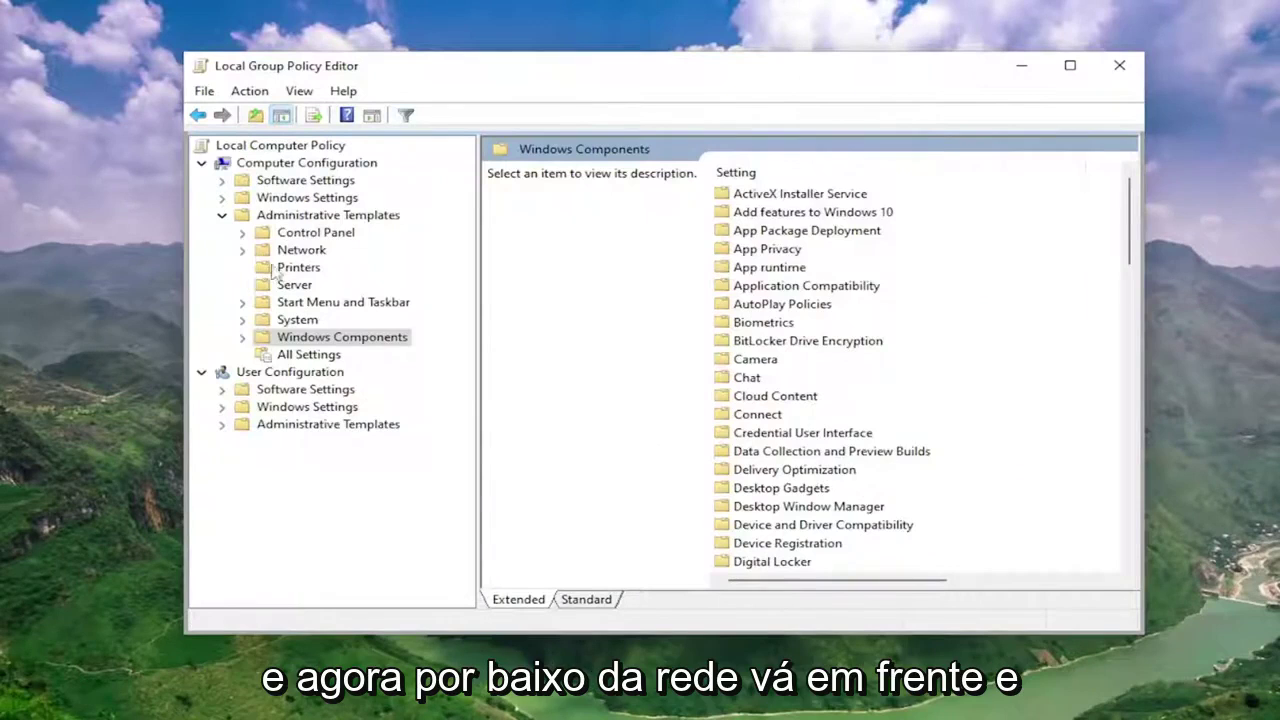
pyautogui.click(290, 253)
pyautogui.doubleClick(292, 252)
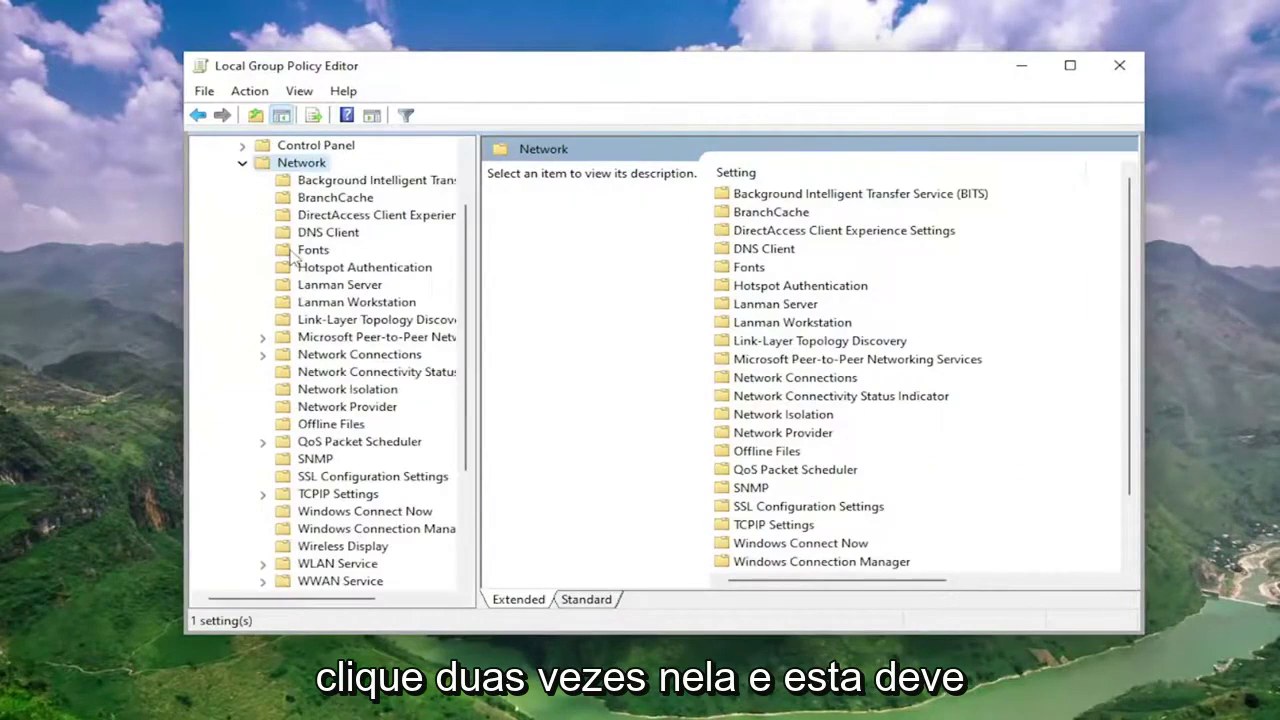
pyautogui.click(356, 183)
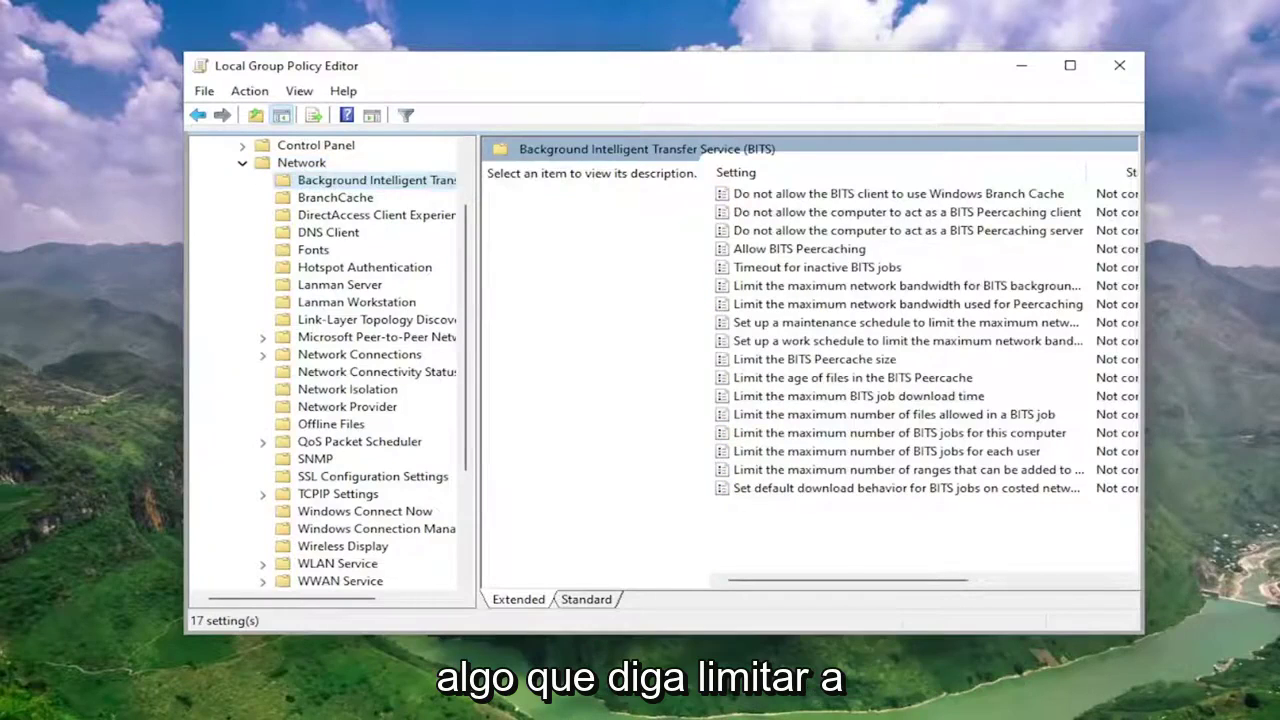
# - Enable the "Limit the maximum network bandwidth for BITS background transfers" policy with its default rates and schedule, and apply it
pyautogui.doubleClick(878, 290)
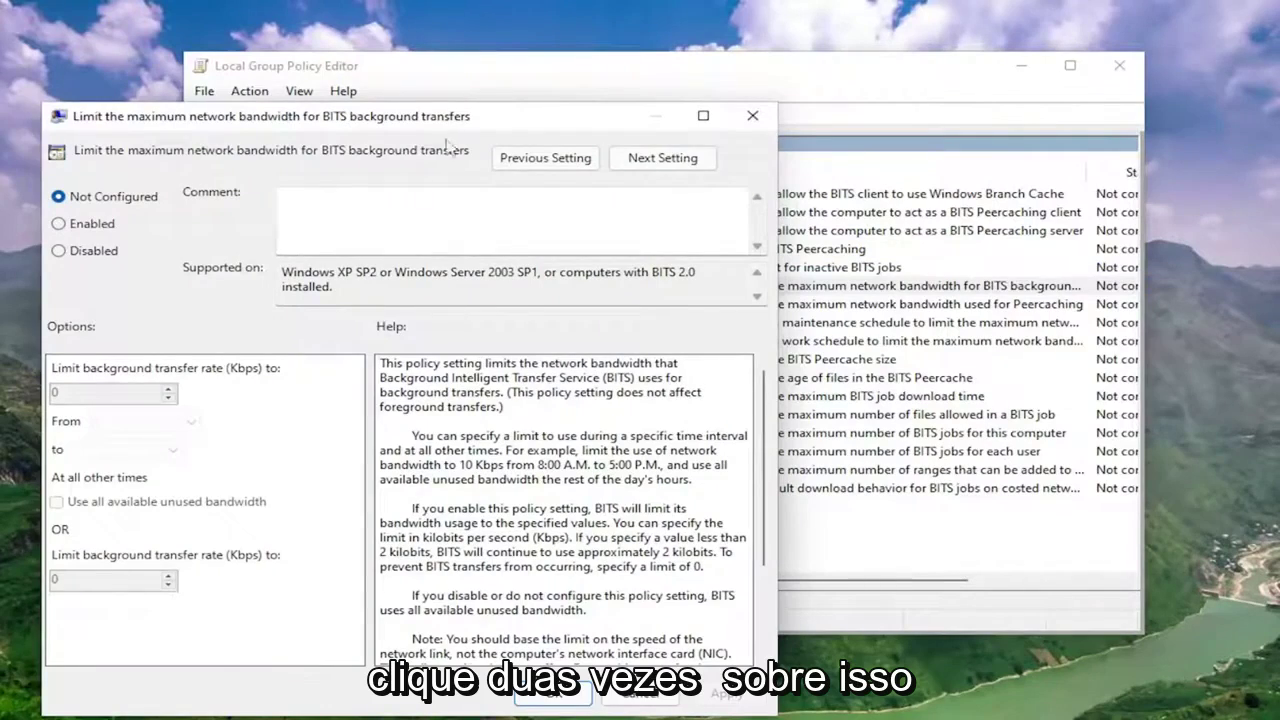
pyautogui.moveTo(451, 118); pyautogui.dragTo(672, 72)
pyautogui.click(284, 167)
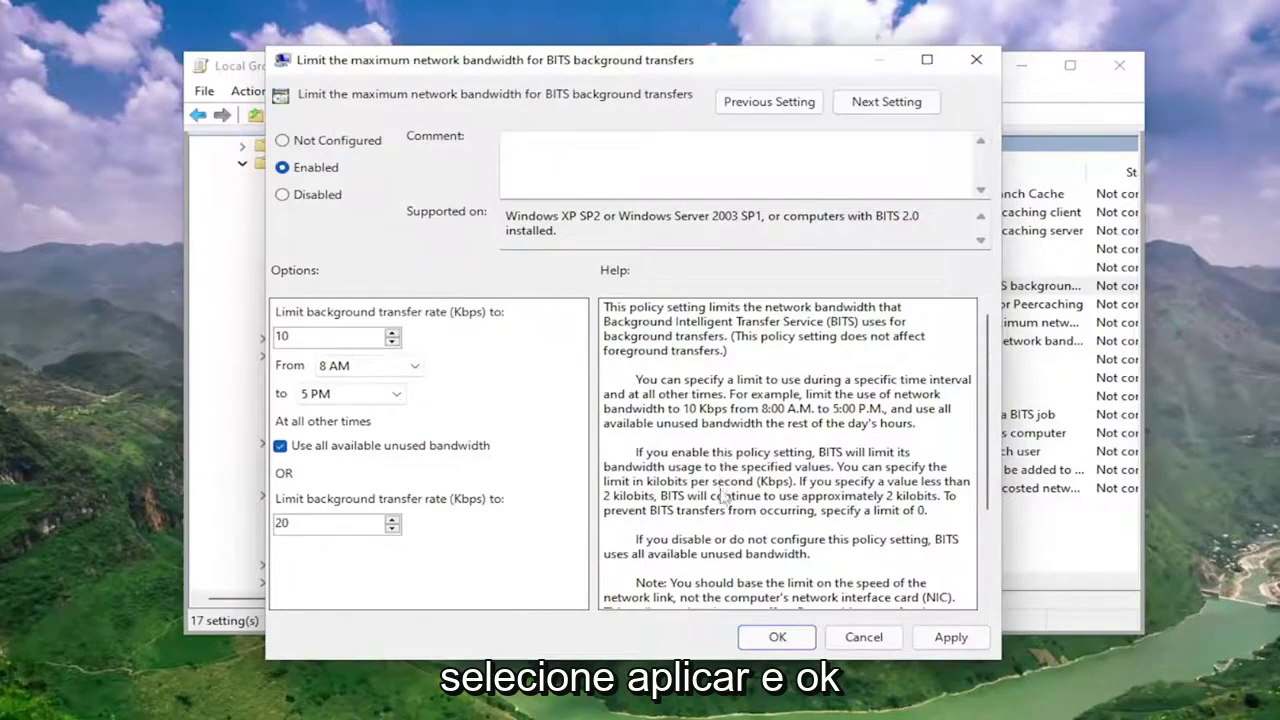
pyautogui.click(951, 637)
pyautogui.click(775, 637)
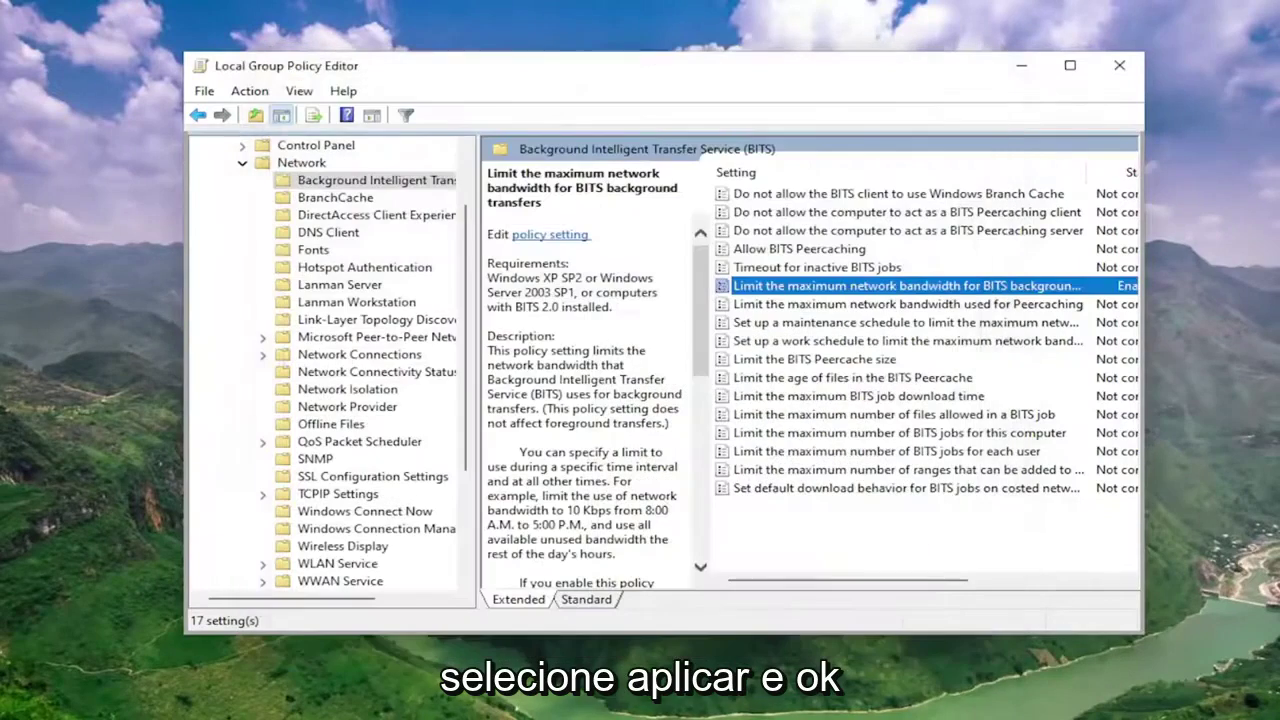
# - Collapse the Administrative Templates and Computer Configuration branches and close the Local Group Policy Editor
pyautogui.scroll(2, 268, 185)
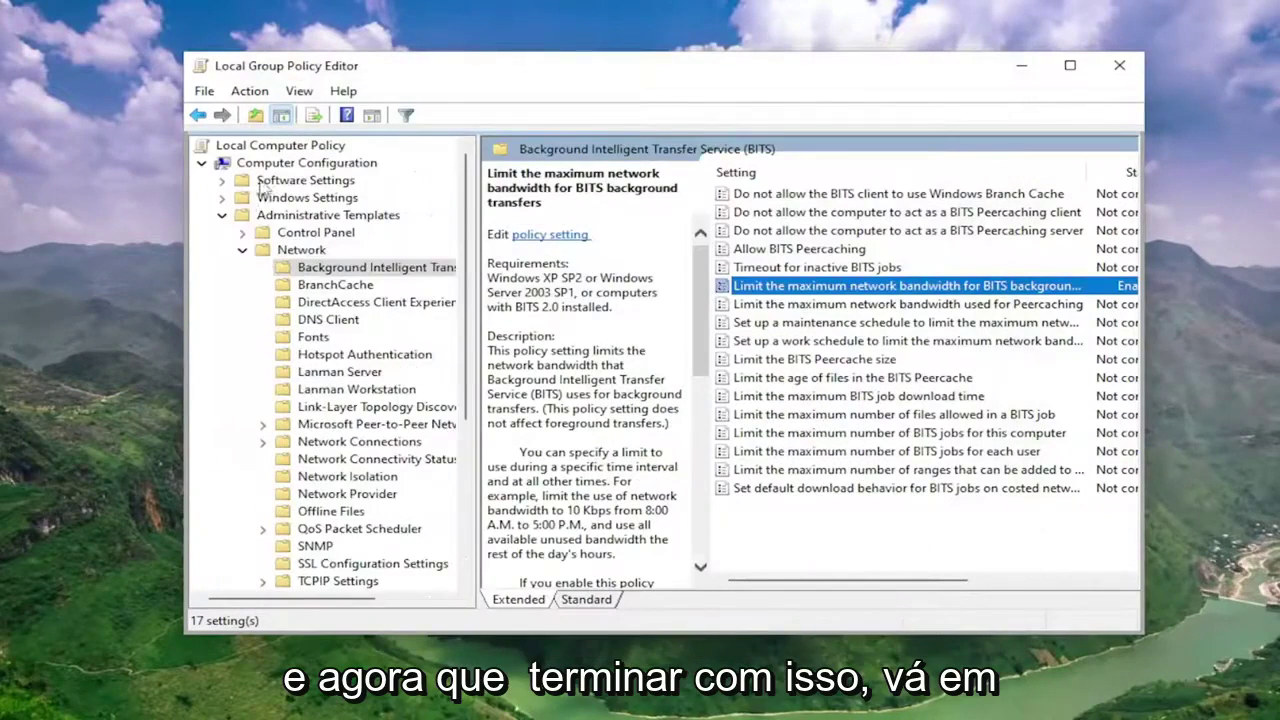
pyautogui.click(221, 215)
pyautogui.click(201, 162)
pyautogui.click(280, 145)
pyautogui.click(1119, 65)
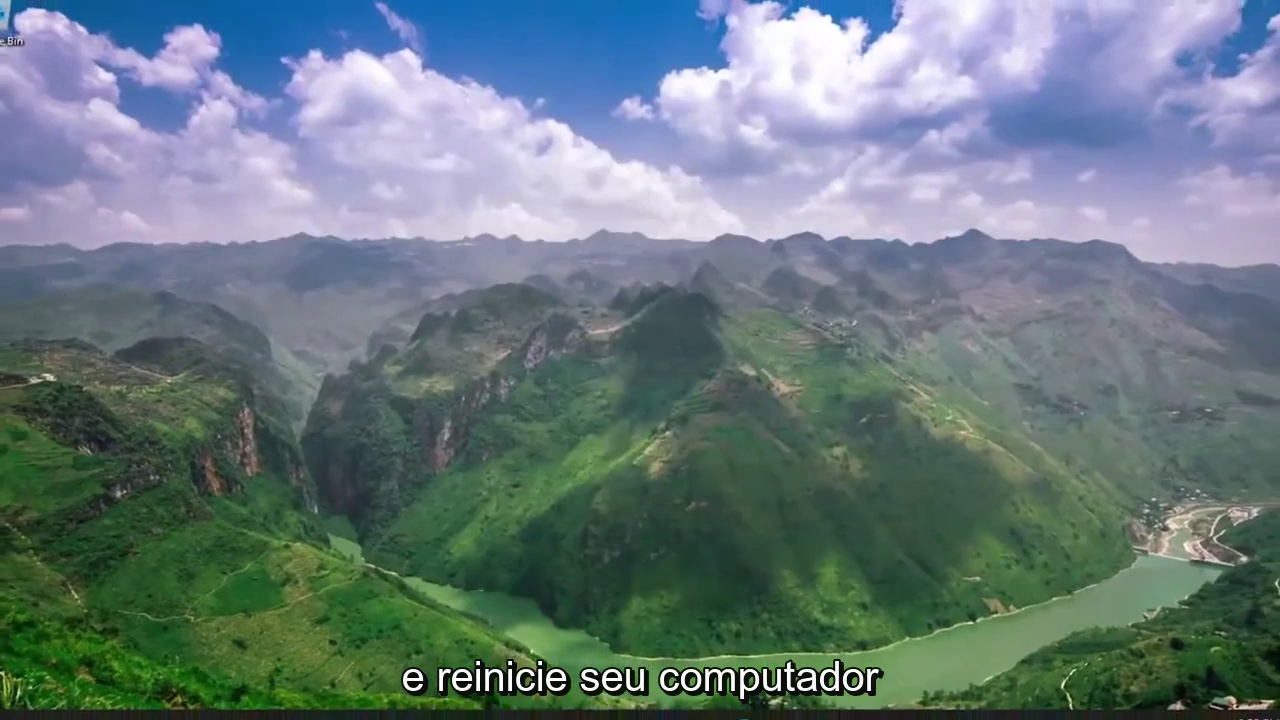
# - Restart the computer from the desktop after closing the policy editor
pyautogui.press('super+x')
pyautogui.moveTo(607, 634)
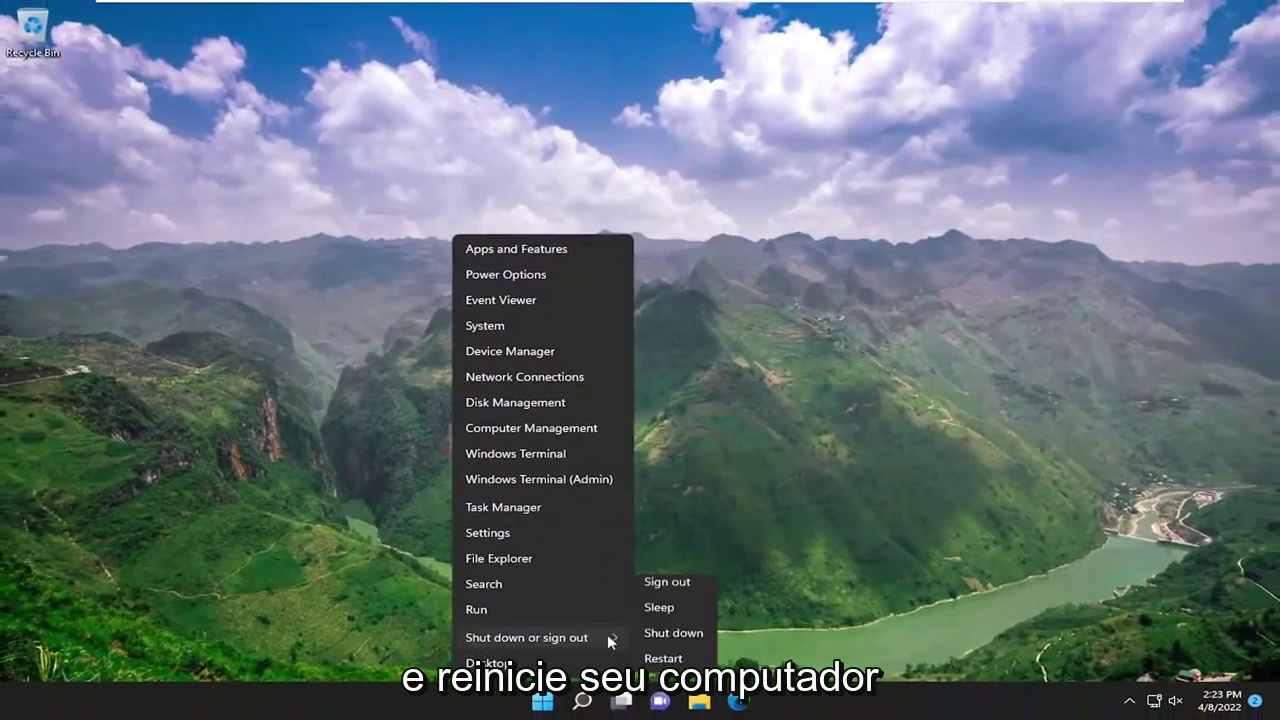
pyautogui.click(663, 666)
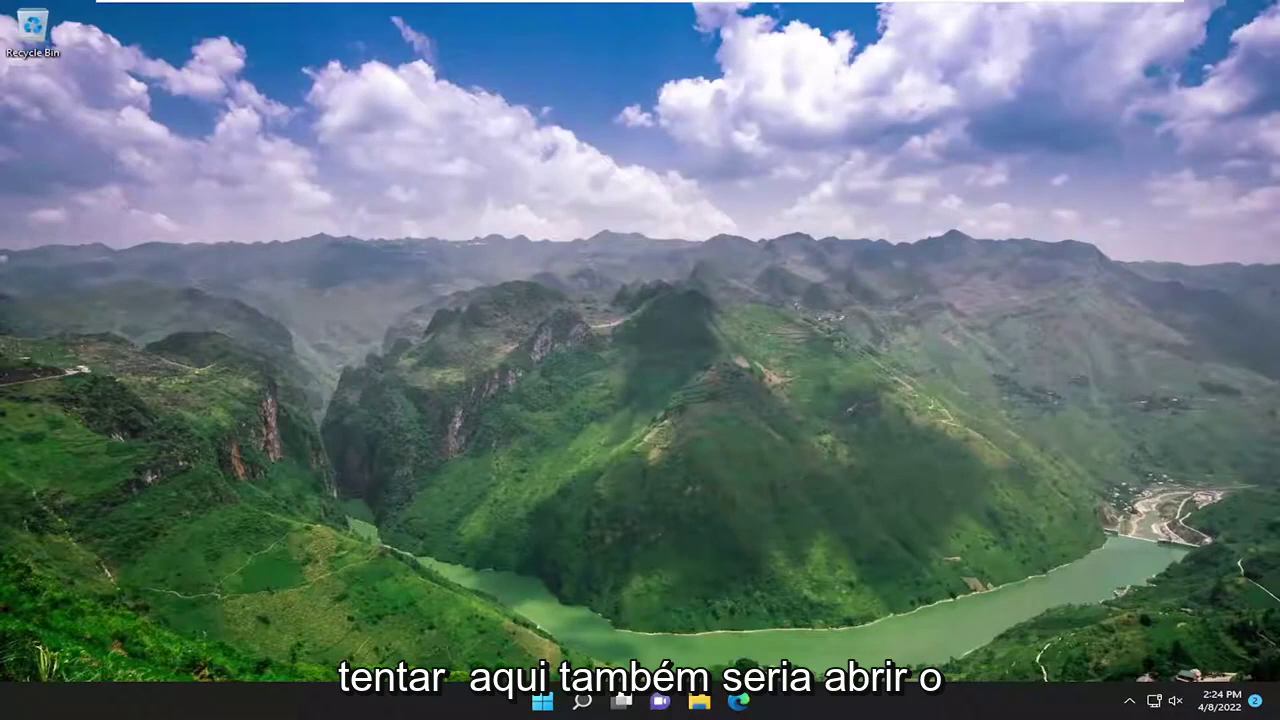
# - Search Windows for "cmd", open Command Prompt as administrator, allowing it to make changes, and run the system file scan "sfc /scannow"
pyautogui.click(588, 702)
pyautogui.write('cmd')
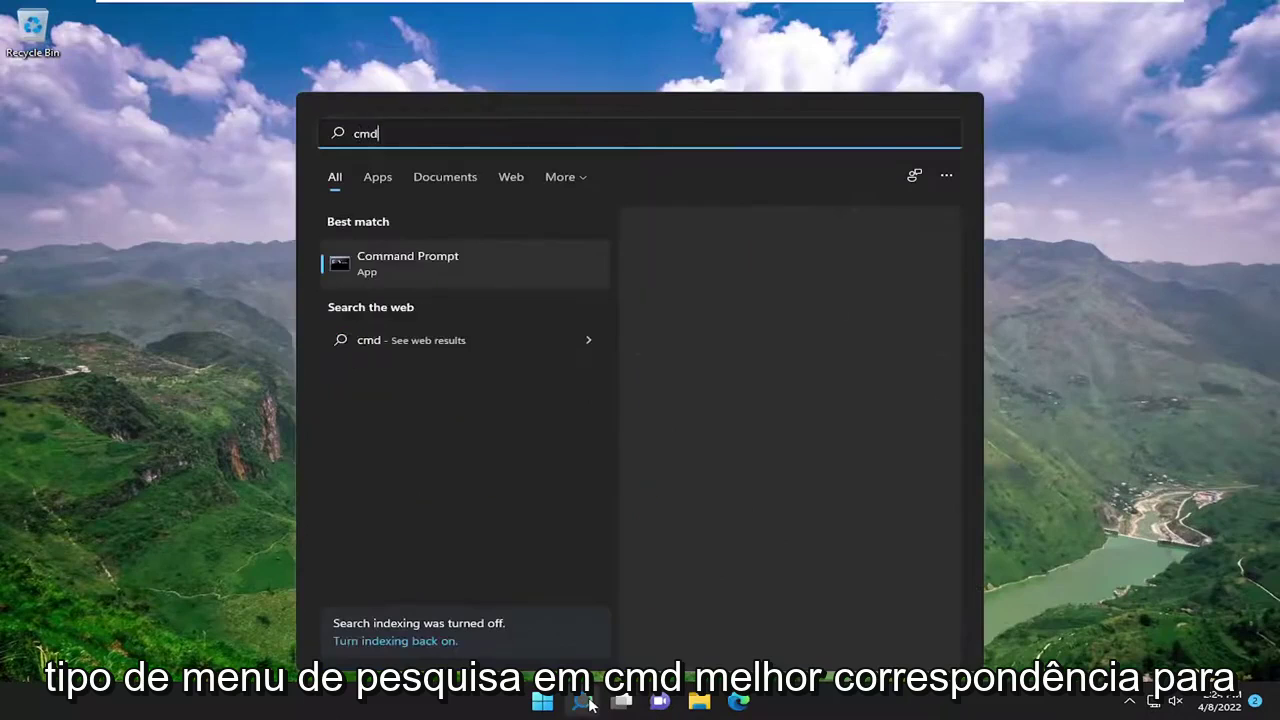
pyautogui.rightClick(397, 256)
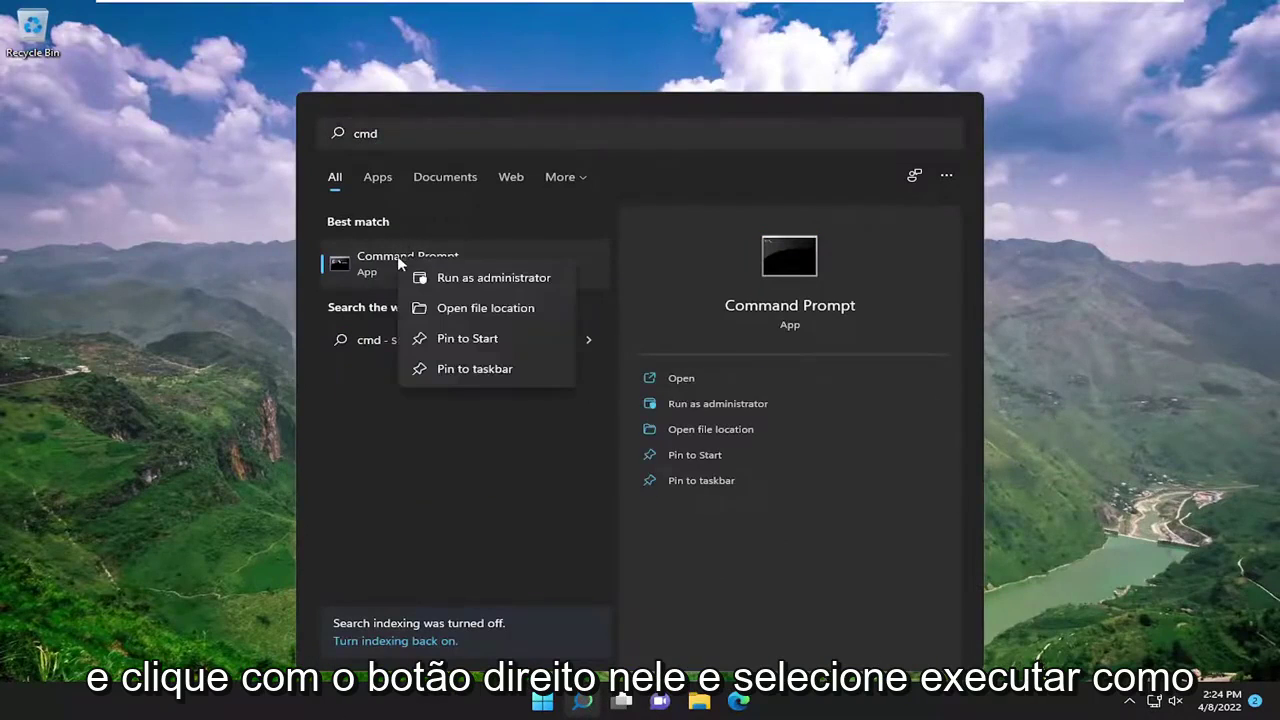
pyautogui.click(487, 281)
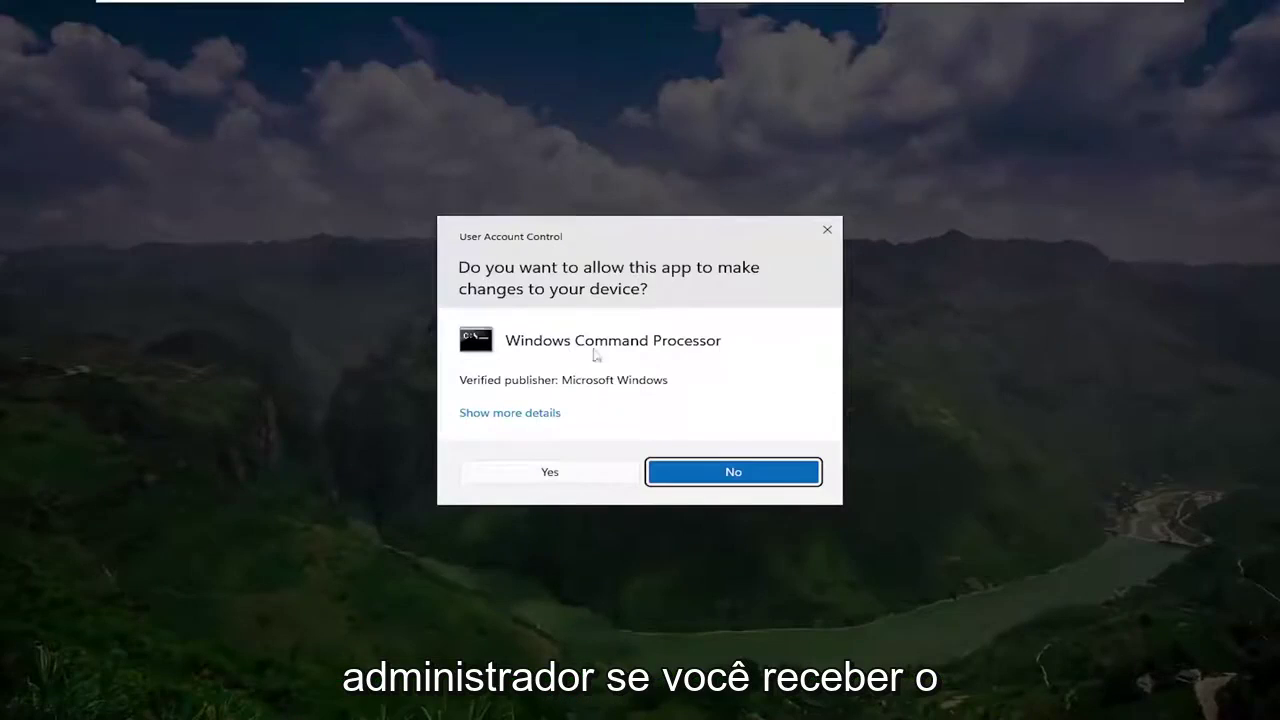
pyautogui.click(535, 477)
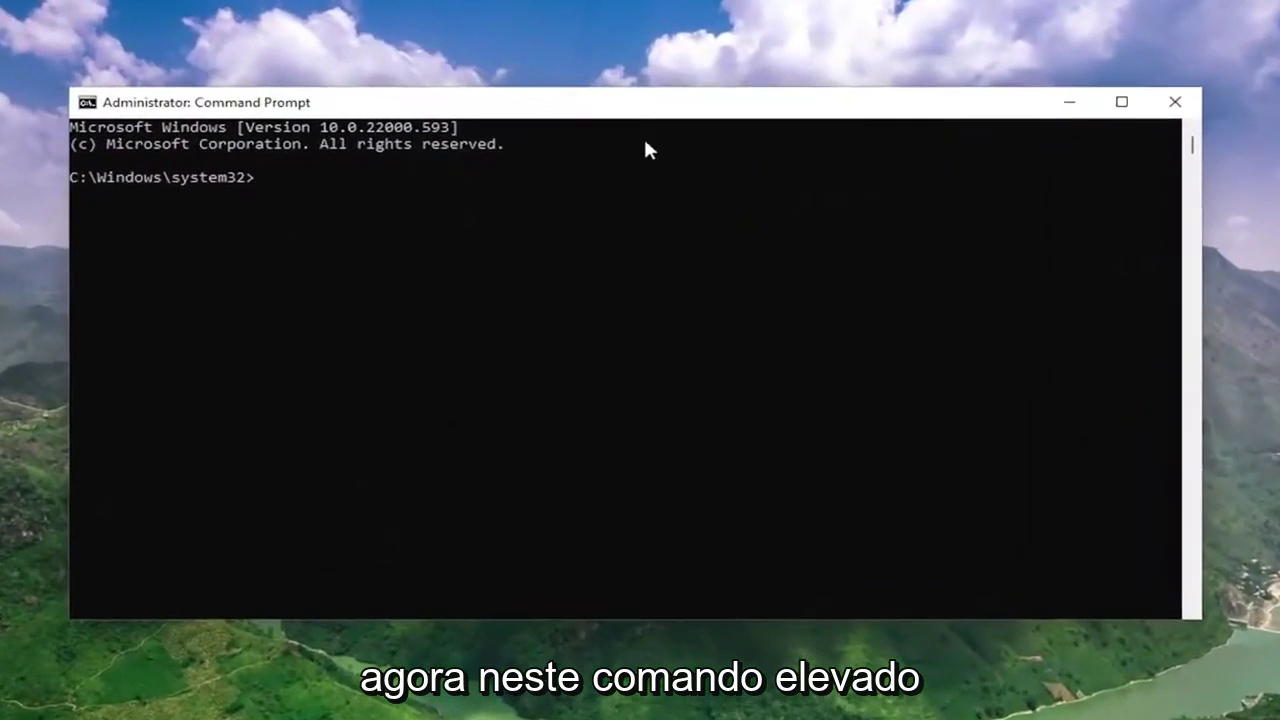
pyautogui.write('sfc /scannow')
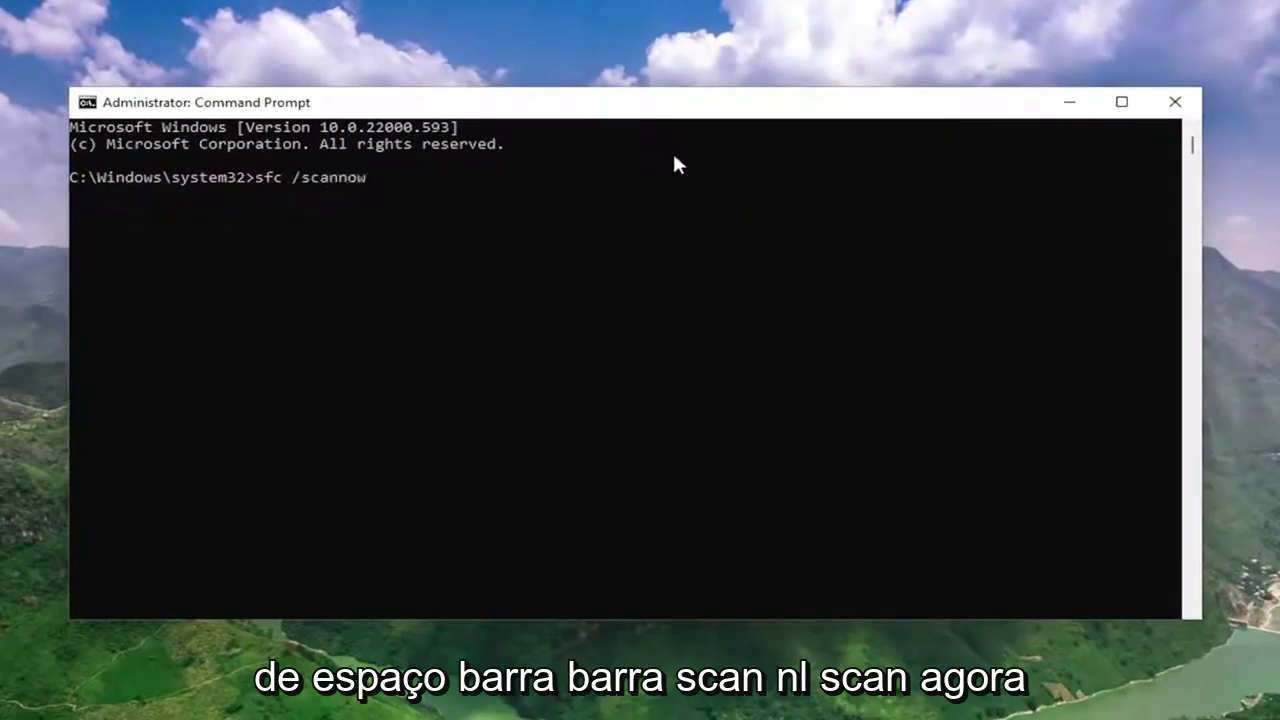
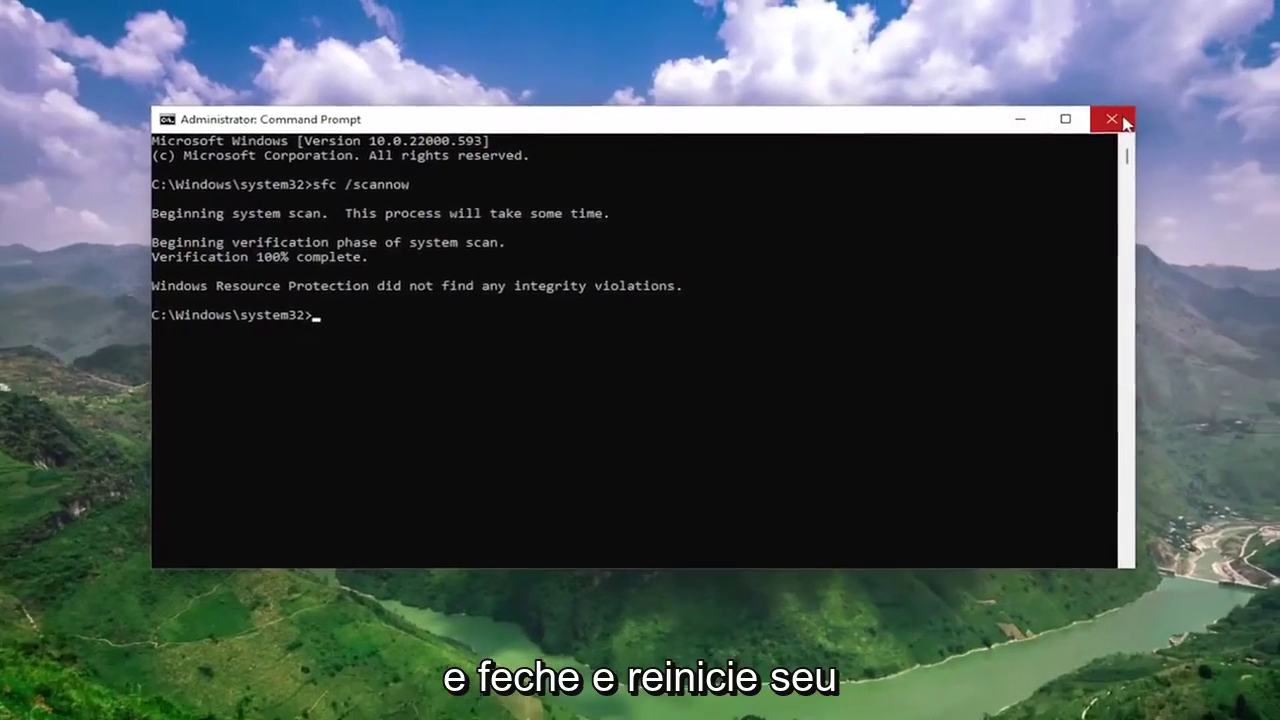
# - Close the Command Prompt once the system file scan has finished and restart the computer
pyautogui.click(1142, 110)
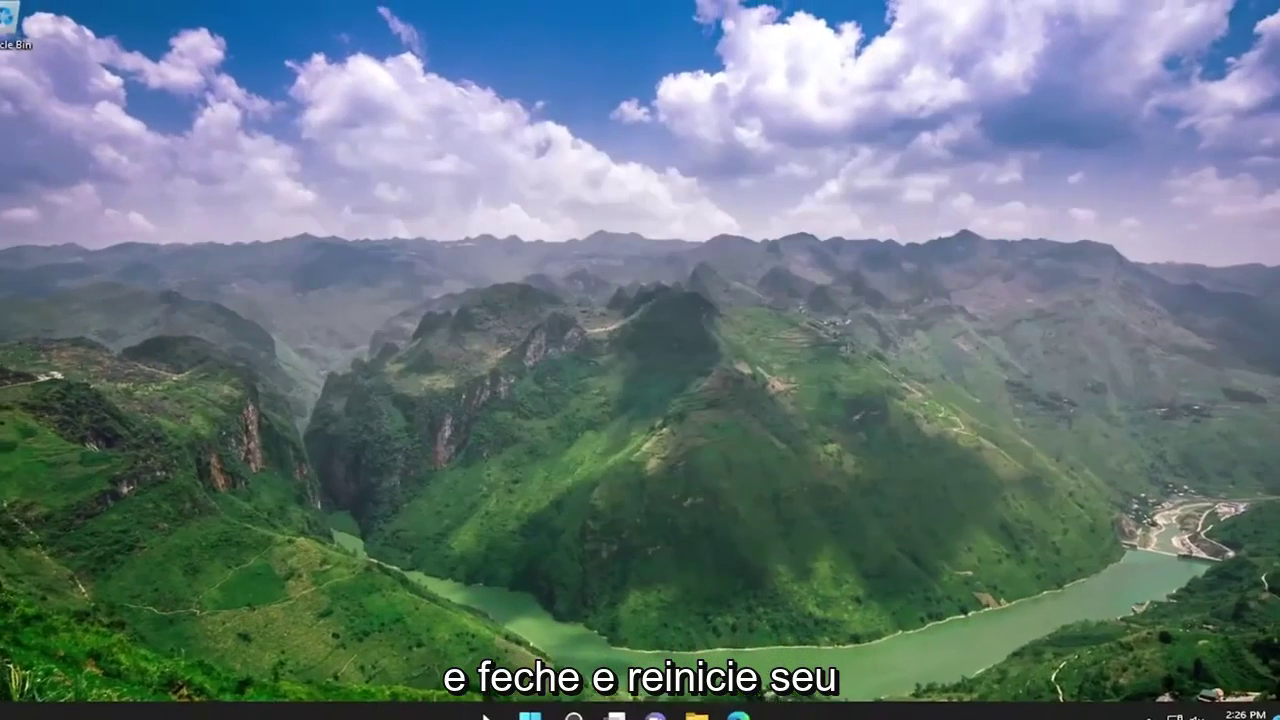
pyautogui.rightClick(541, 700)
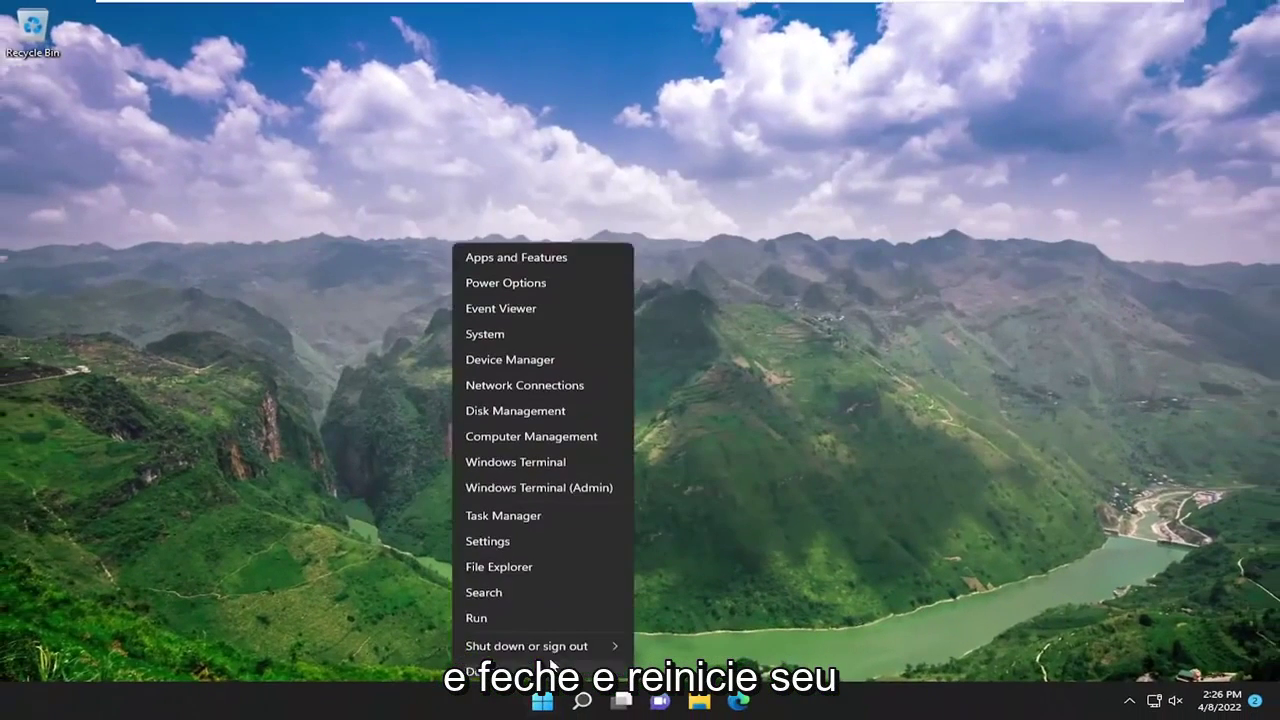
pyautogui.moveTo(565, 640)
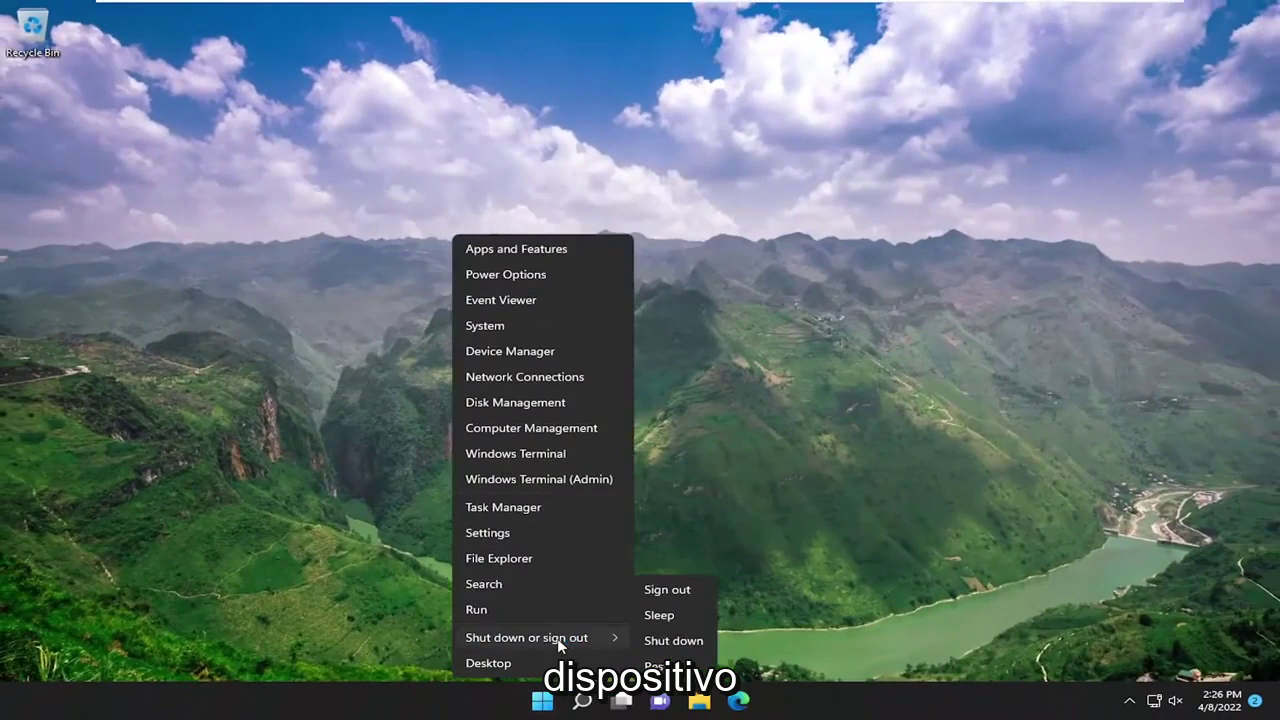
pyautogui.click(652, 668)
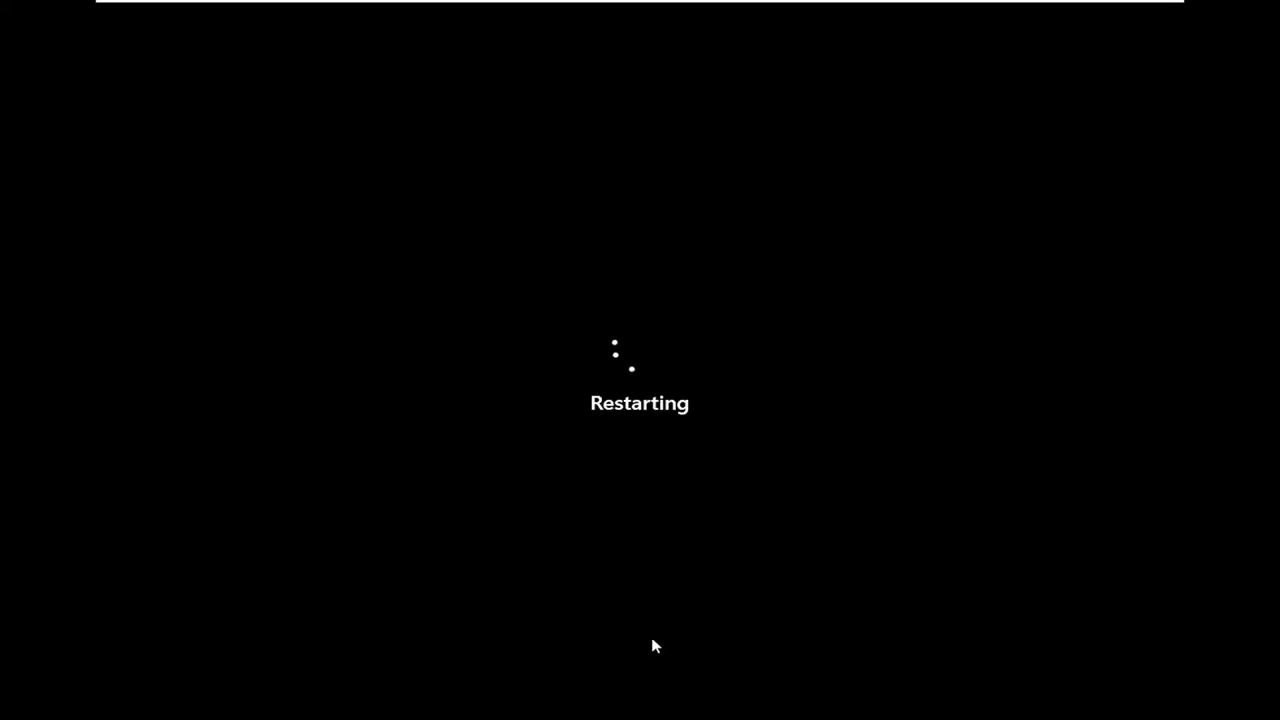